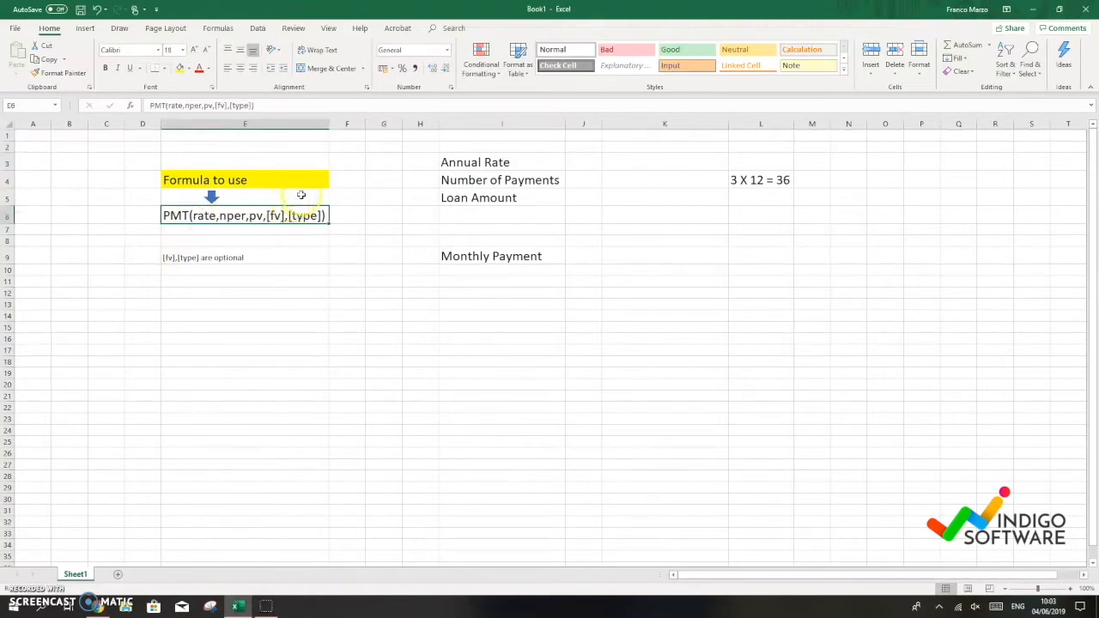
Step: Enter an annual rate of 6% in J3 and 36 as the number of payments in J4
{"action": "left_click", "coordinate": [589, 164]}
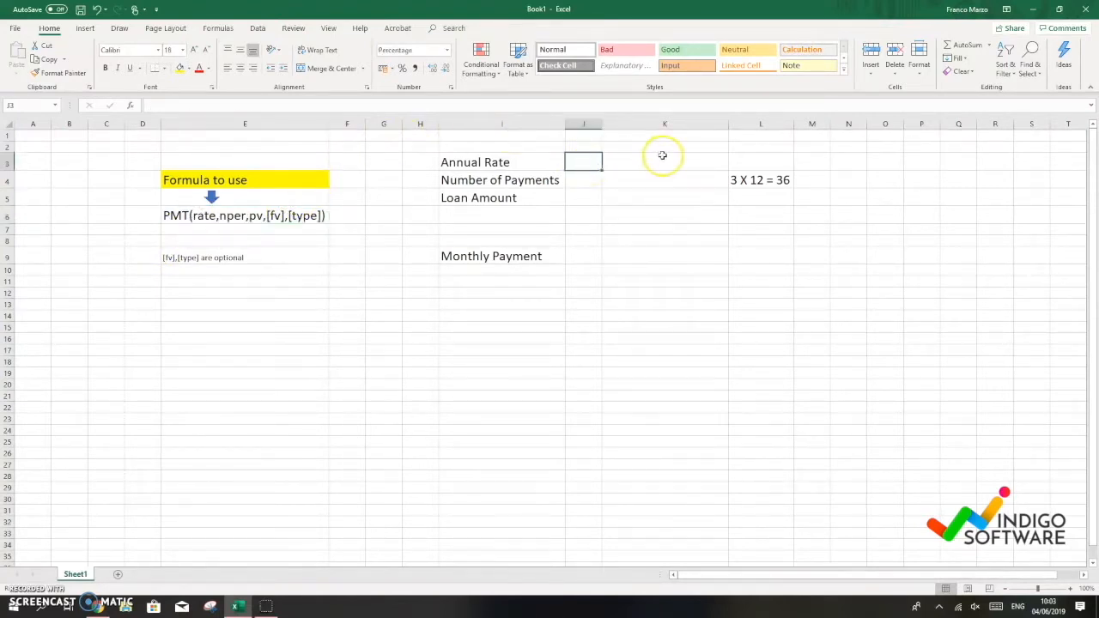
{"action": "type", "text": "6"}
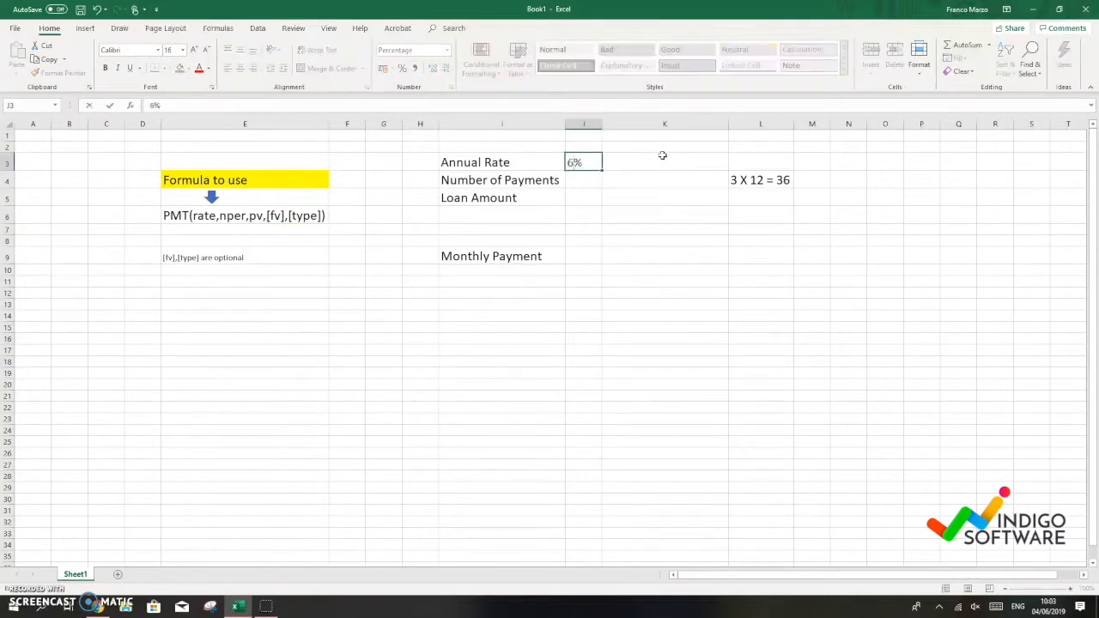
{"action": "left_click", "coordinate": [592, 178]}
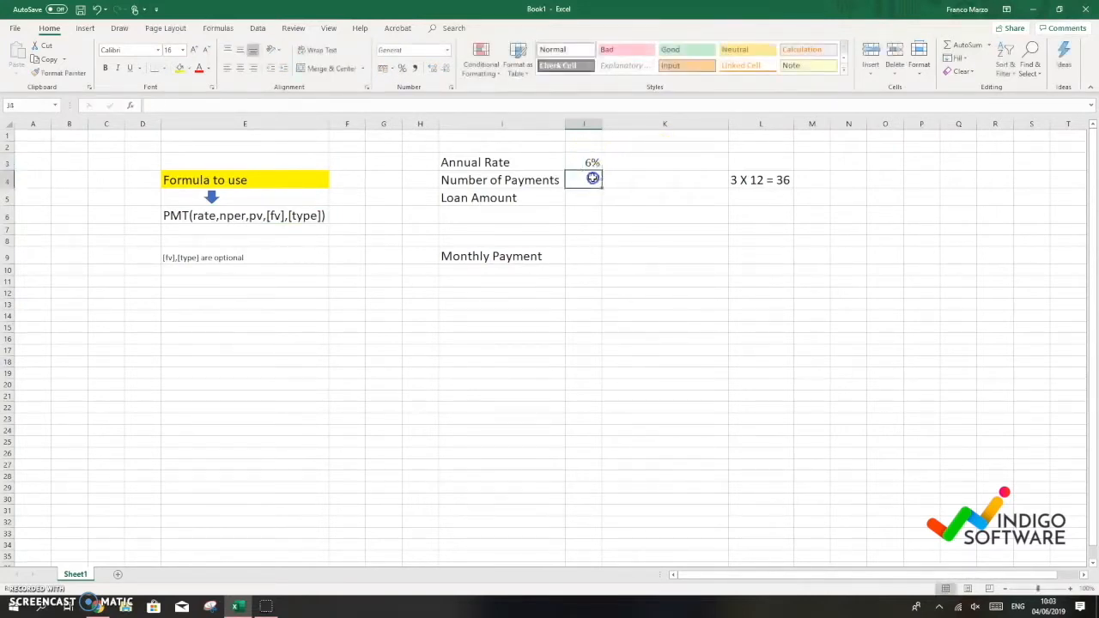
{"action": "type", "text": "3"}
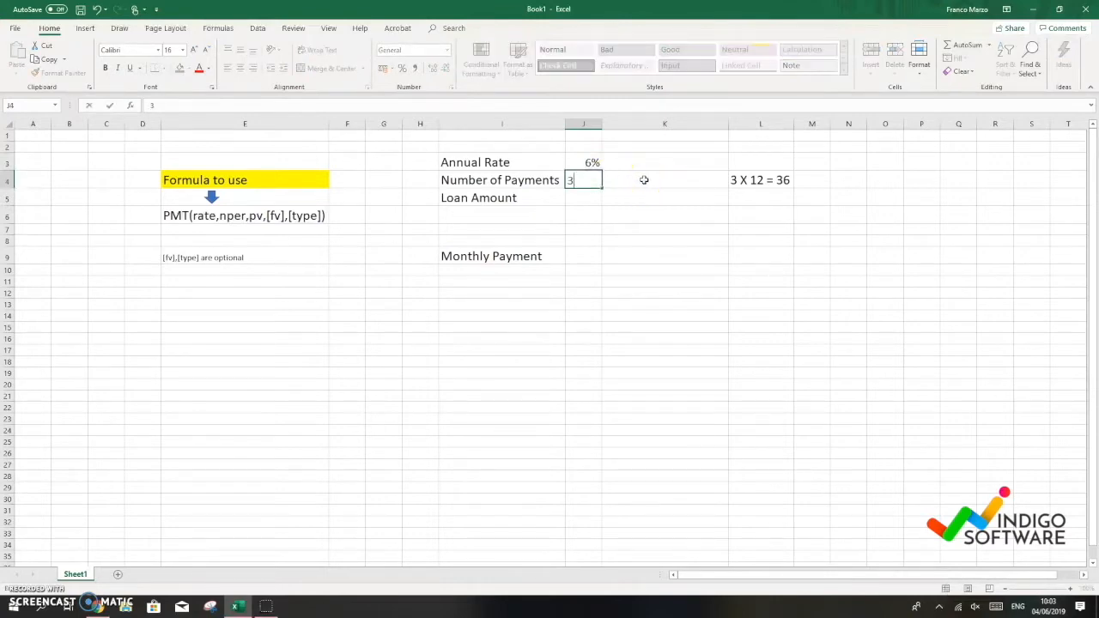
{"action": "type", "text": "6"}
{"action": "left_click", "coordinate": [763, 182]}
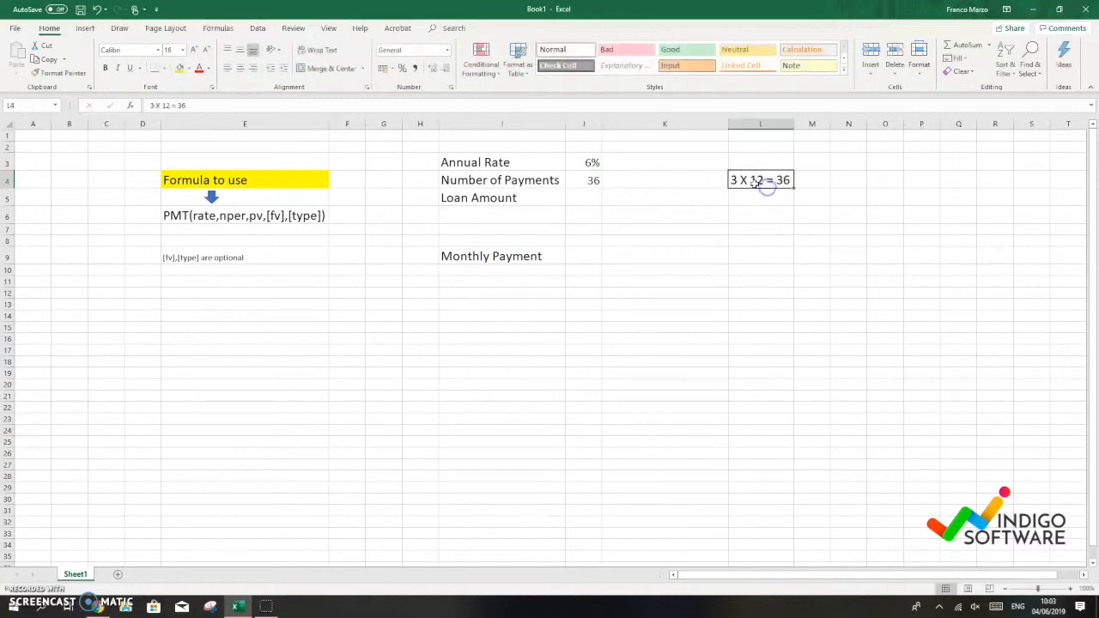
Step: Enter a loan amount of 10000 in J5
{"action": "left_click", "coordinate": [577, 203]}
{"action": "type", "text": "1"}
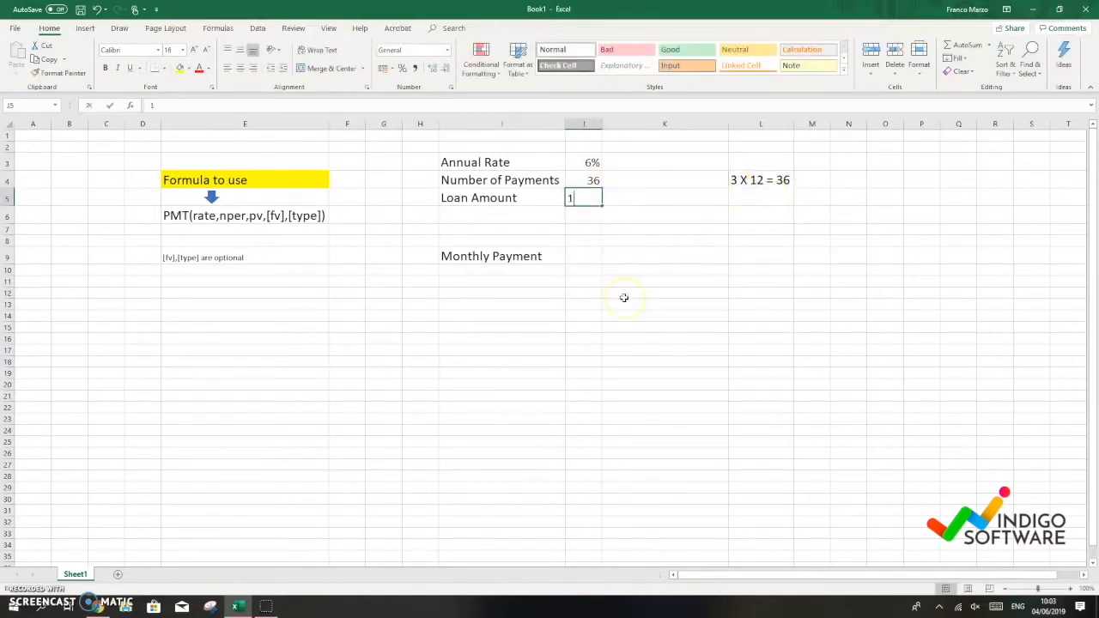
{"action": "type", "text": "0000"}
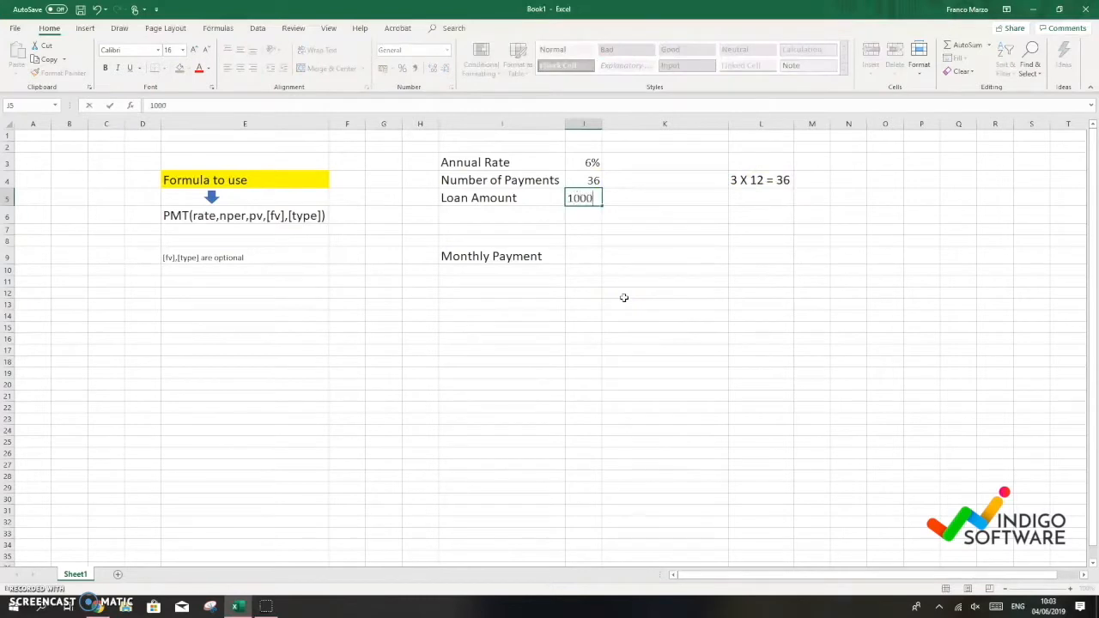
{"action": "left_click", "coordinate": [595, 216]}
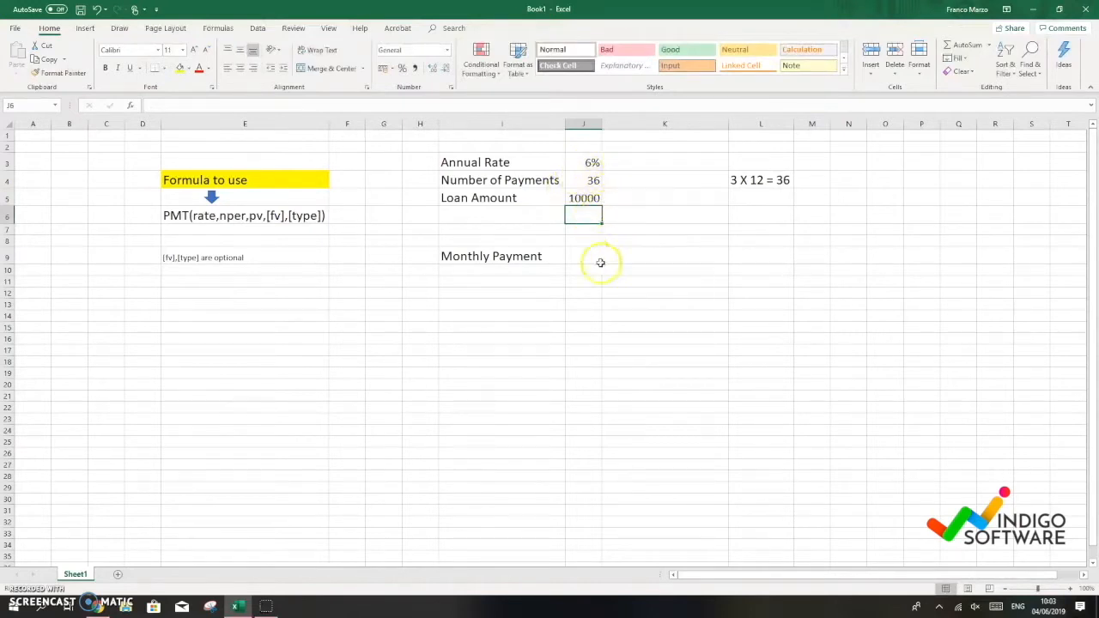
Step: Start a PMT formula in K9, on the Monthly Payment row, with J3/12 as the rate argument
{"action": "left_click", "coordinate": [627, 258]}
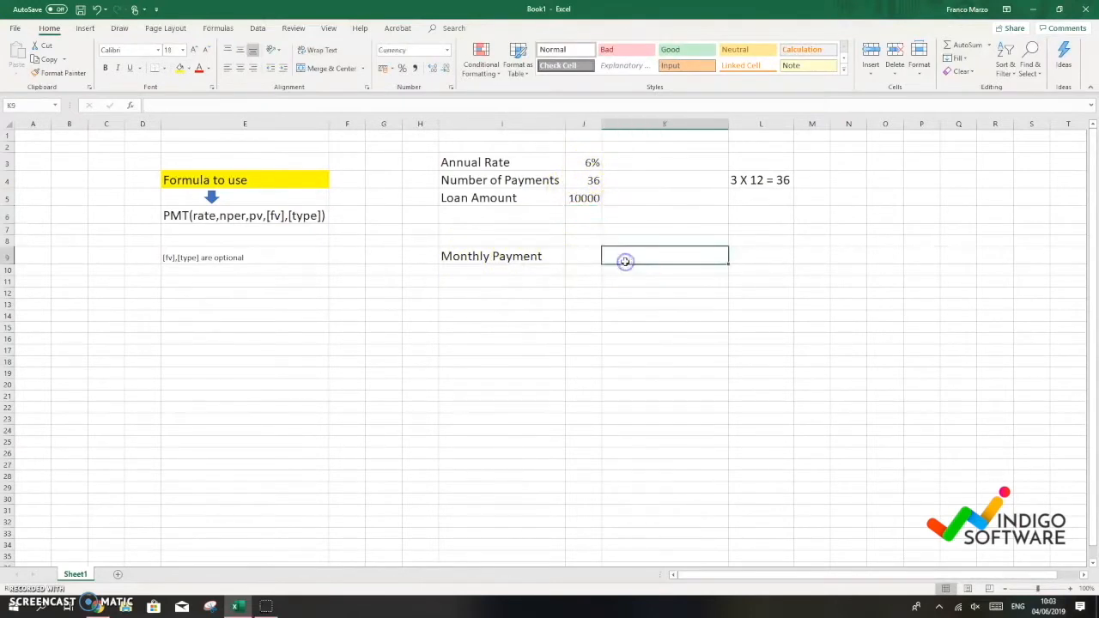
{"action": "double_click", "coordinate": [630, 257]}
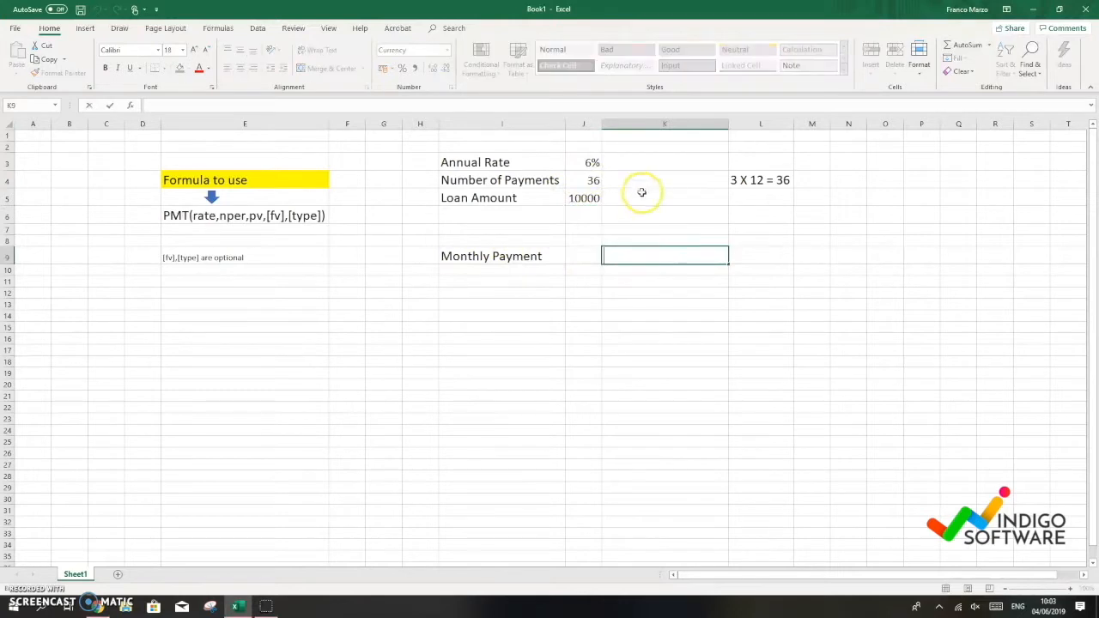
{"action": "type", "text": "="}
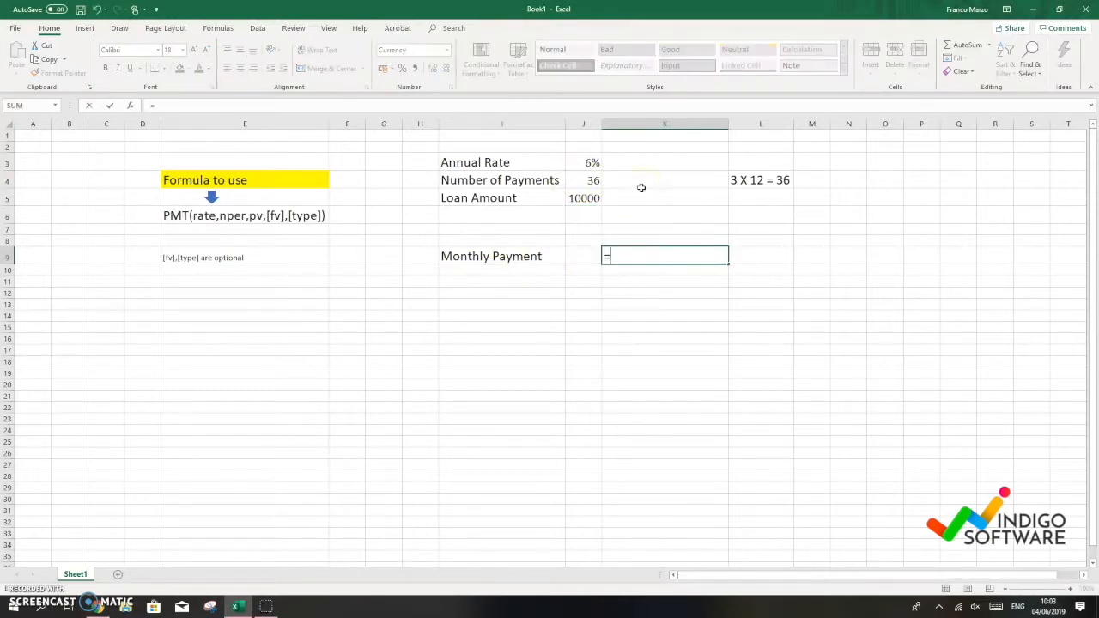
{"action": "type", "text": "P"}
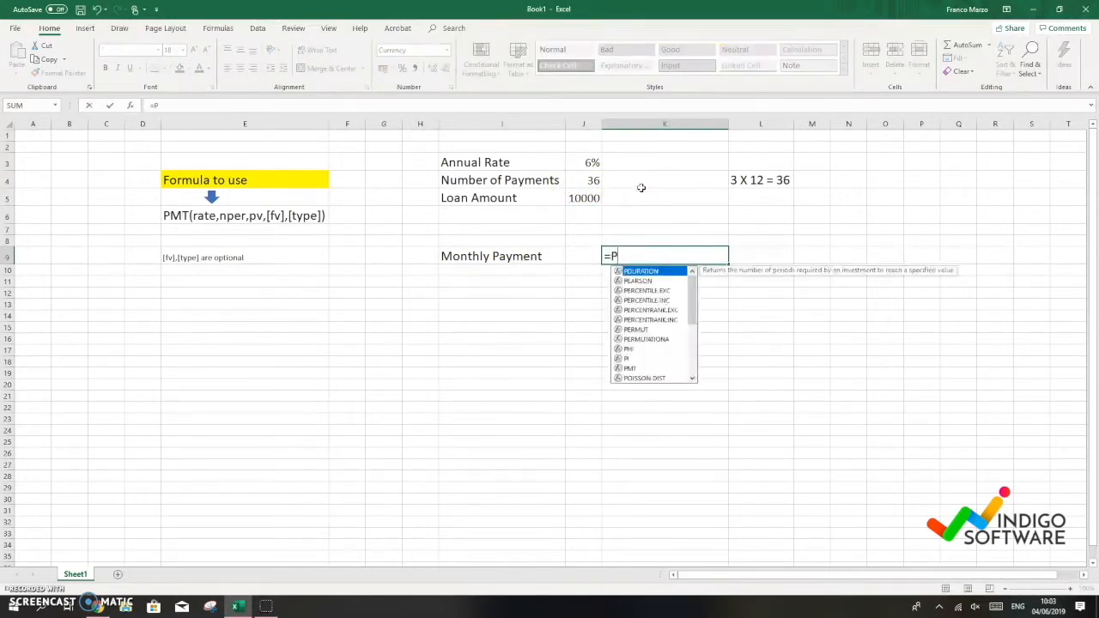
{"action": "type", "text": "MT"}
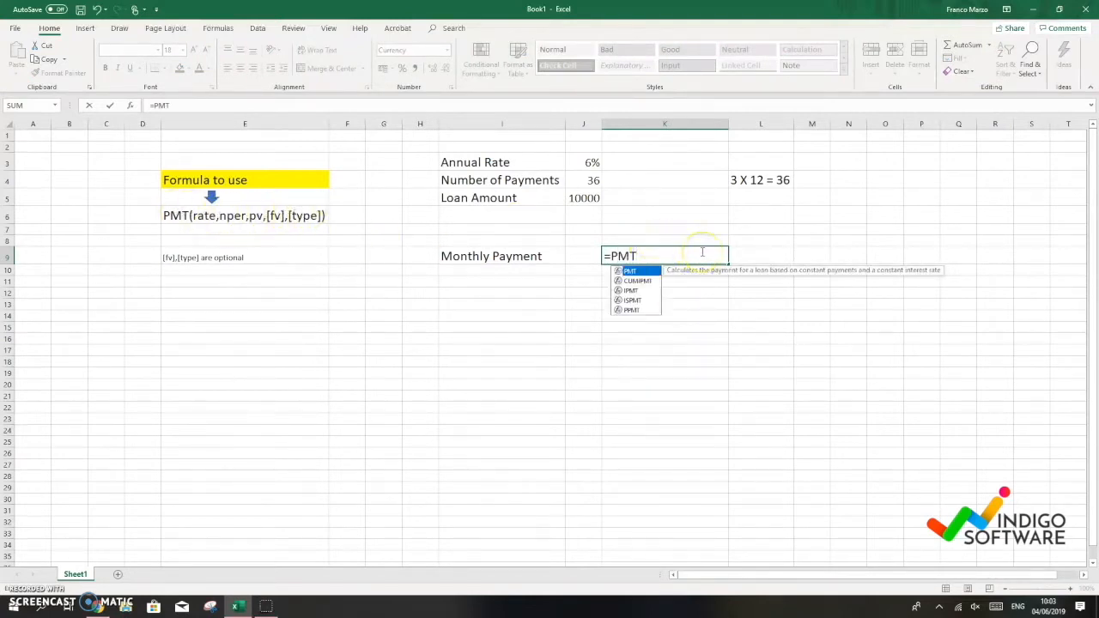
{"action": "type", "text": "("}
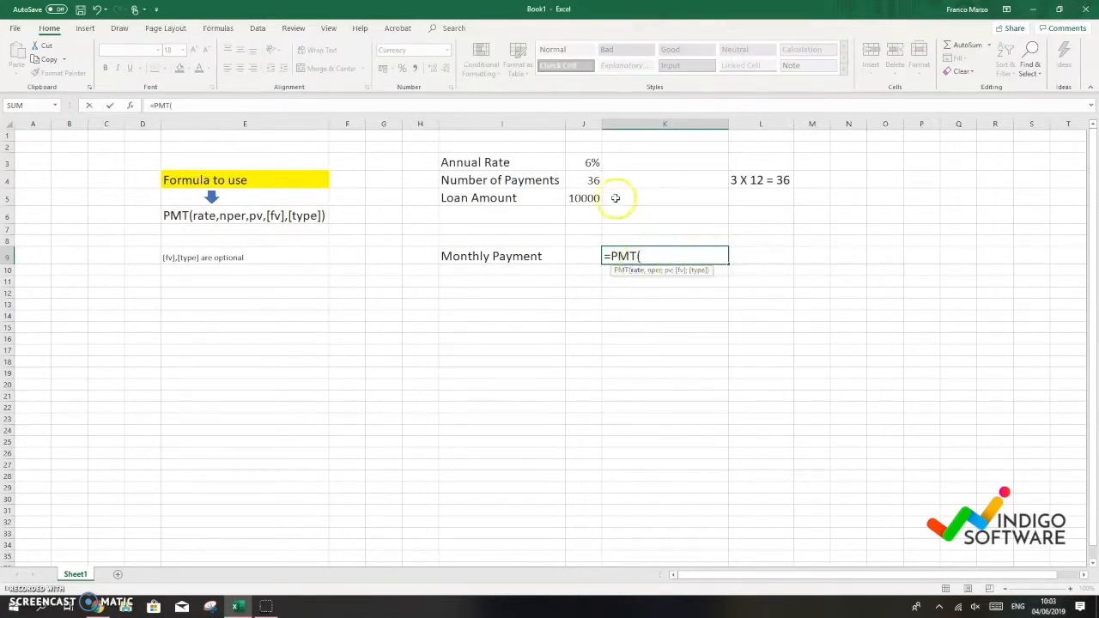
{"action": "left_click", "coordinate": [589, 162]}
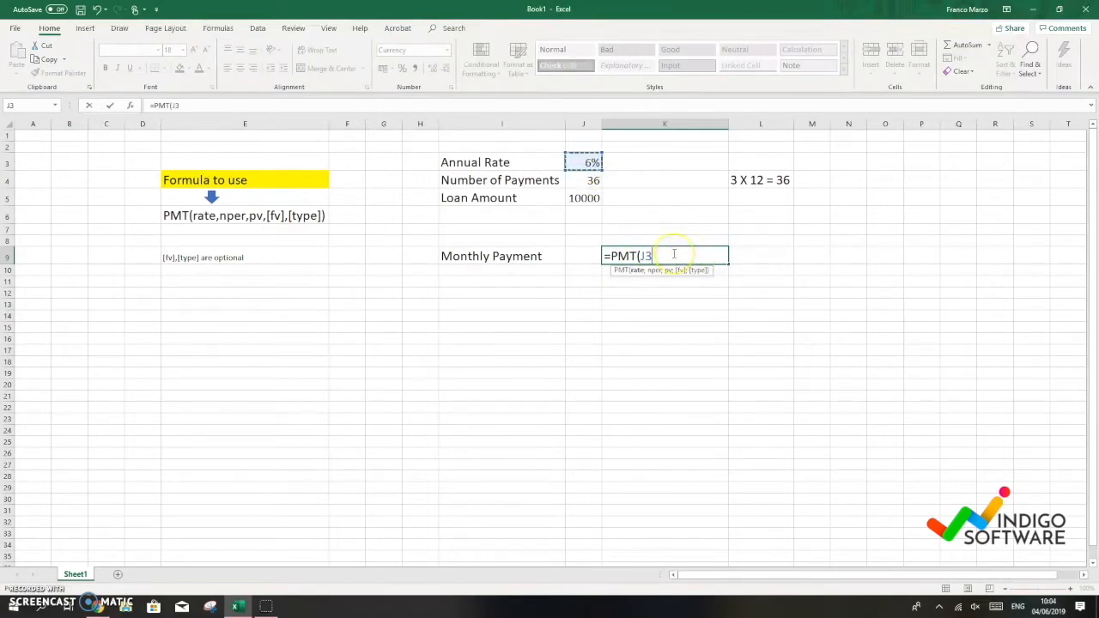
{"action": "type", "text": "/"}
{"action": "type", "text": "12"}
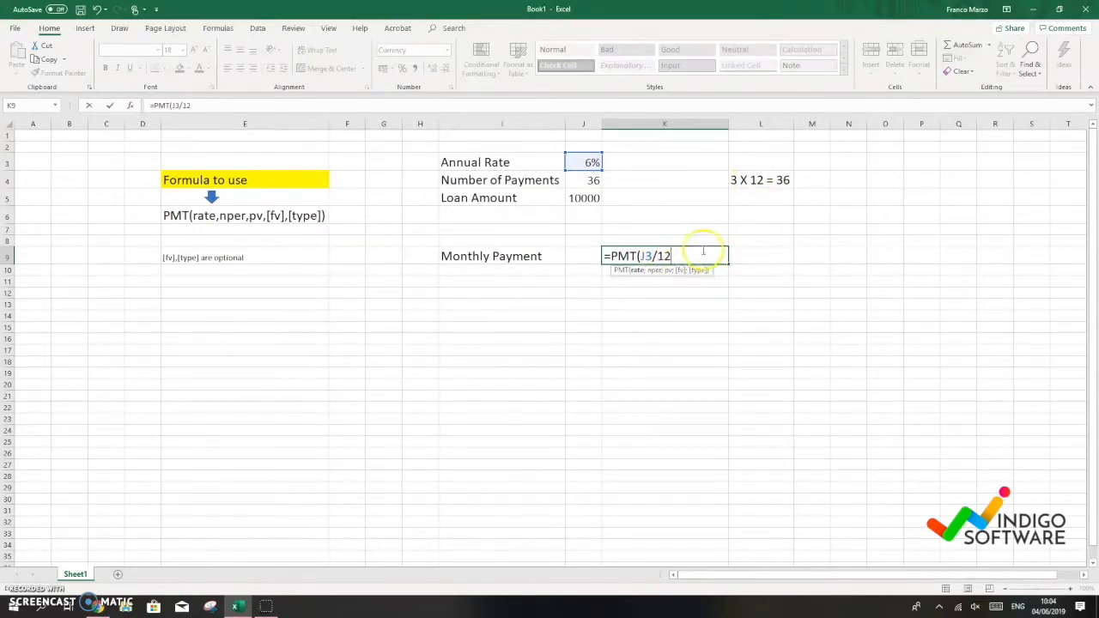
Step: Complete the PMT formula with J4 as the number of payments and J5 as the present value
{"action": "type", "text": ";"}
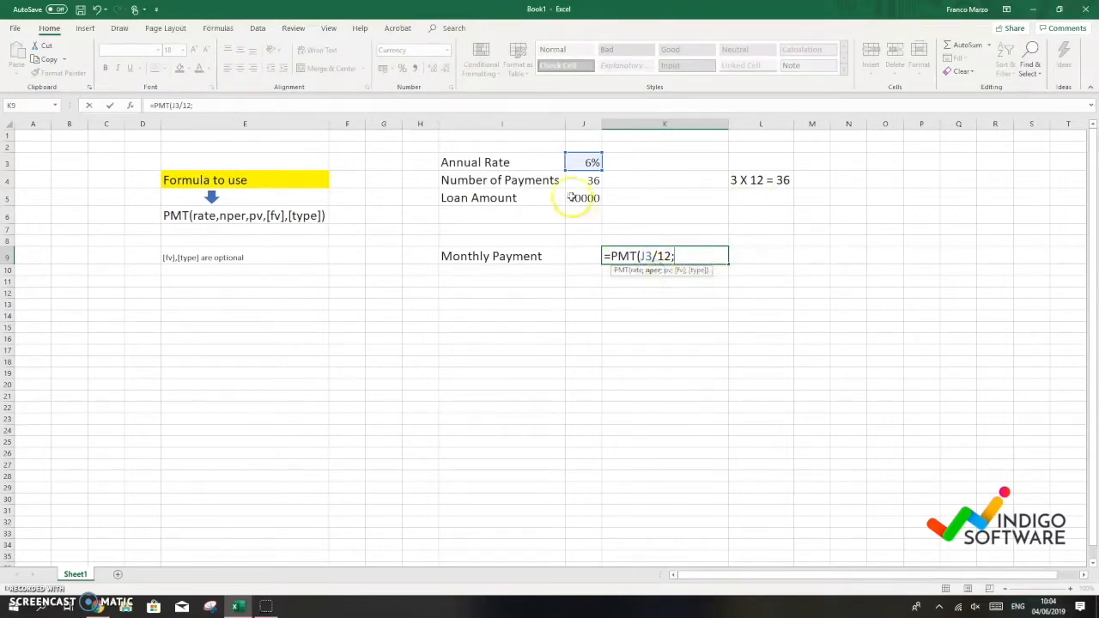
{"action": "left_click", "coordinate": [594, 181]}
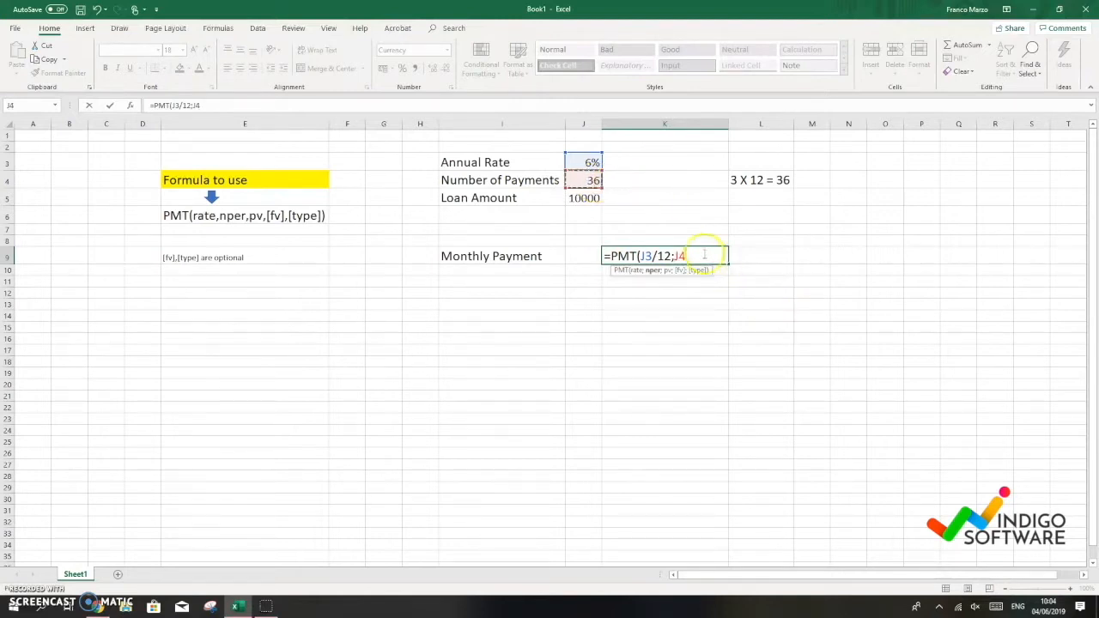
{"action": "type", "text": ";"}
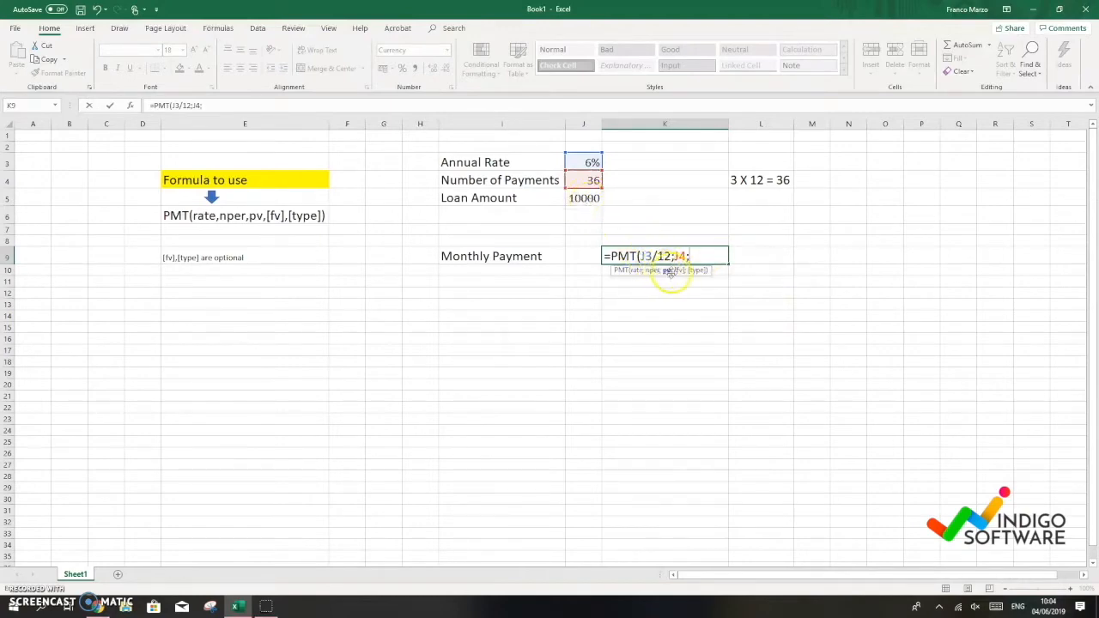
{"action": "left_click", "coordinate": [583, 197]}
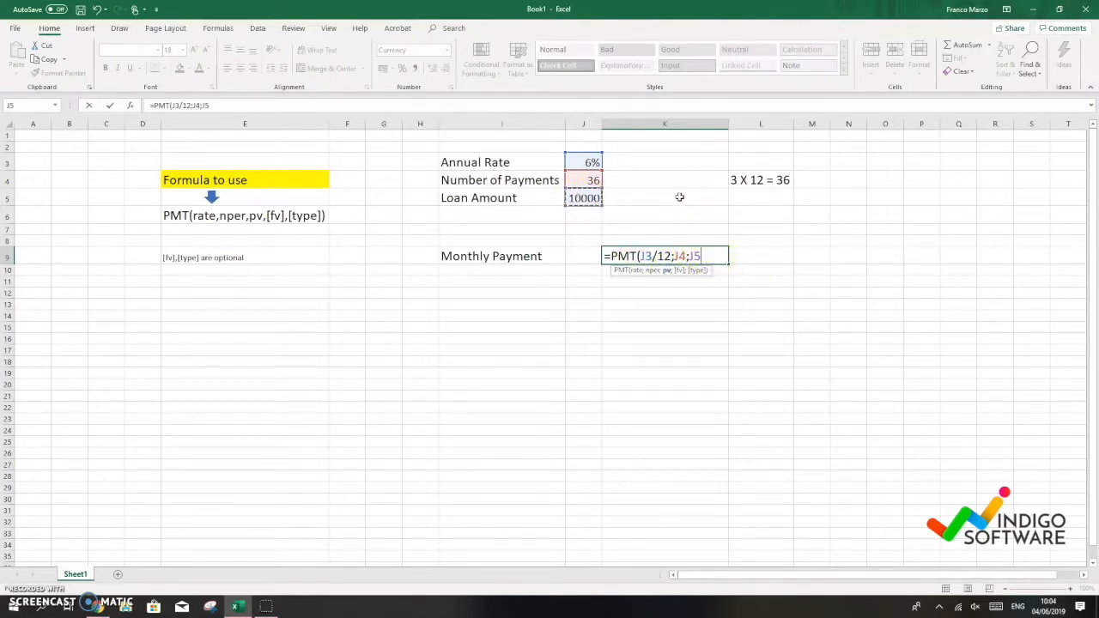
{"action": "type", "text": ")"}
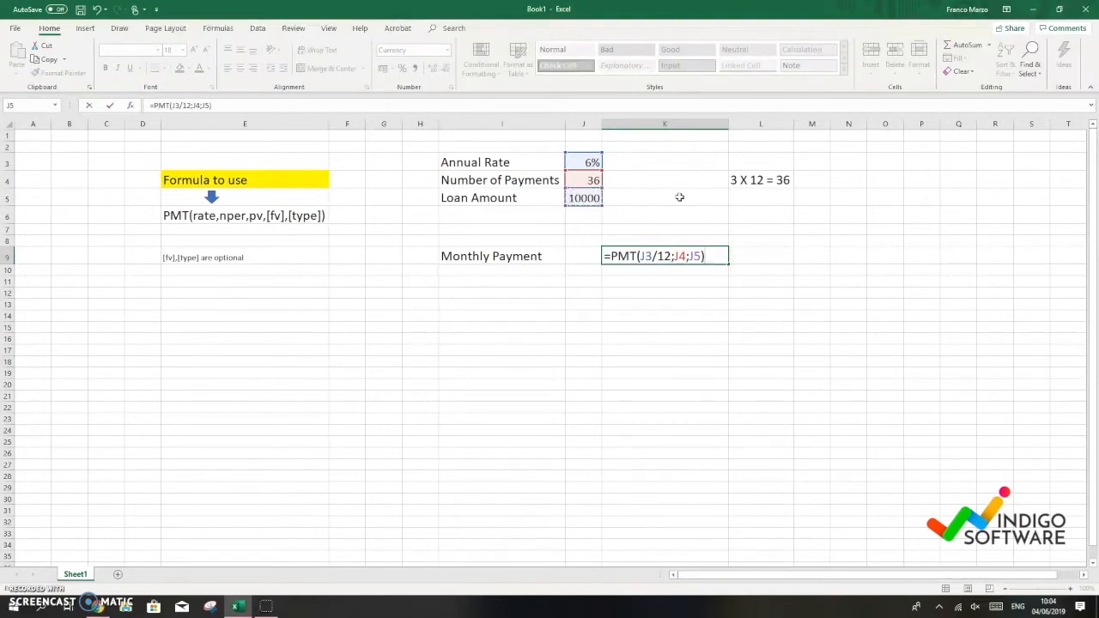
{"action": "key", "text": "Return"}
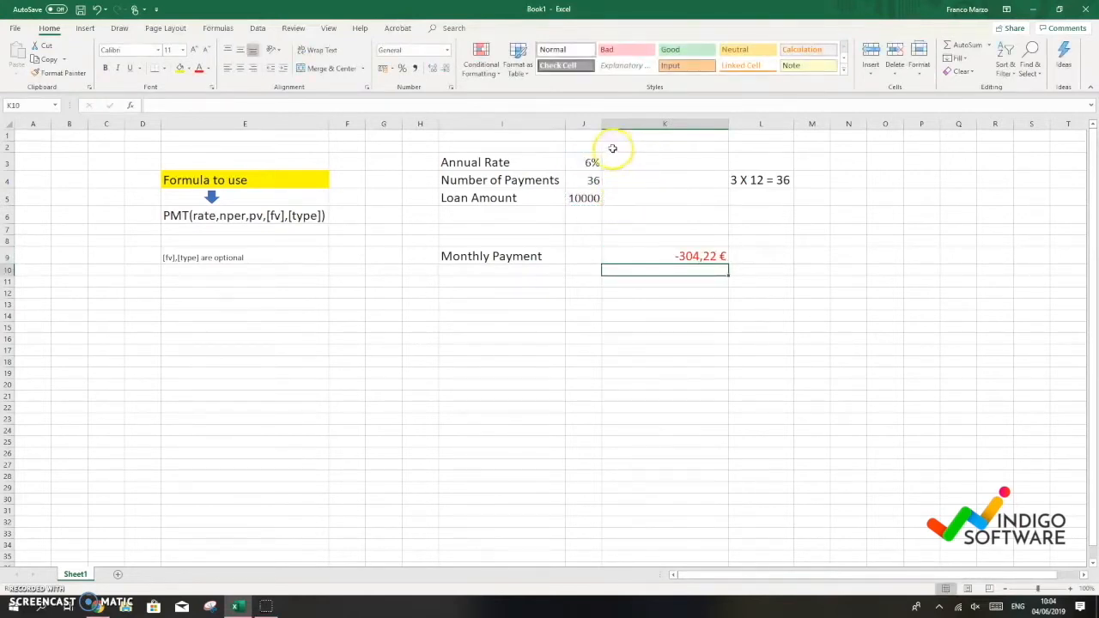
Step: Put a minus sign before PMT in the K9 formula so it reads =-PMT(J3/12;J4;J5)
{"action": "left_click", "coordinate": [702, 256]}
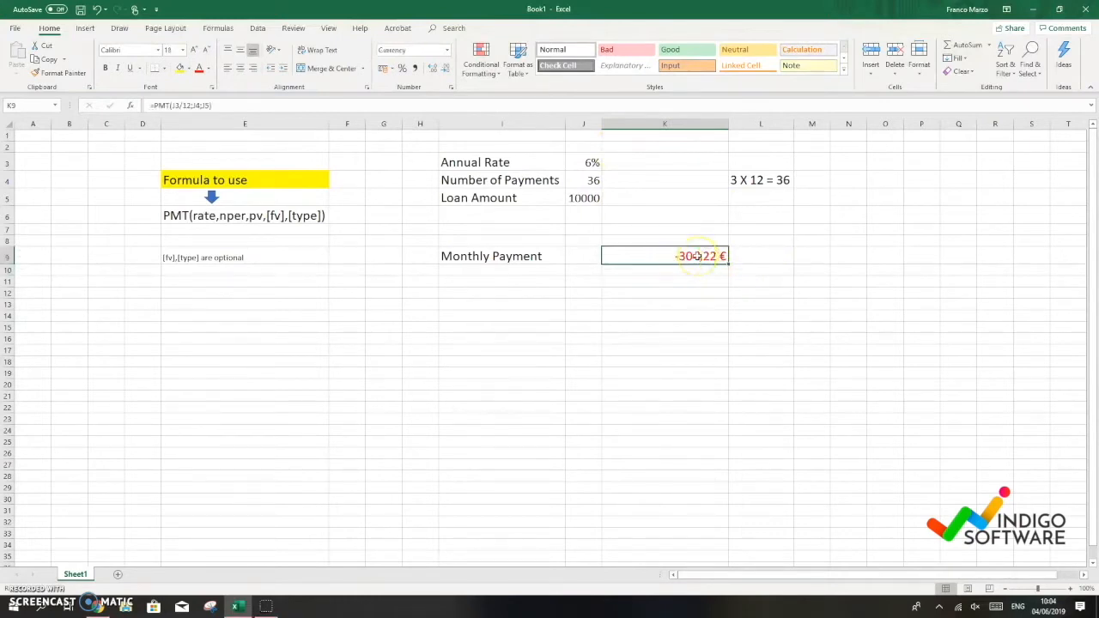
{"action": "left_click", "coordinate": [153, 104]}
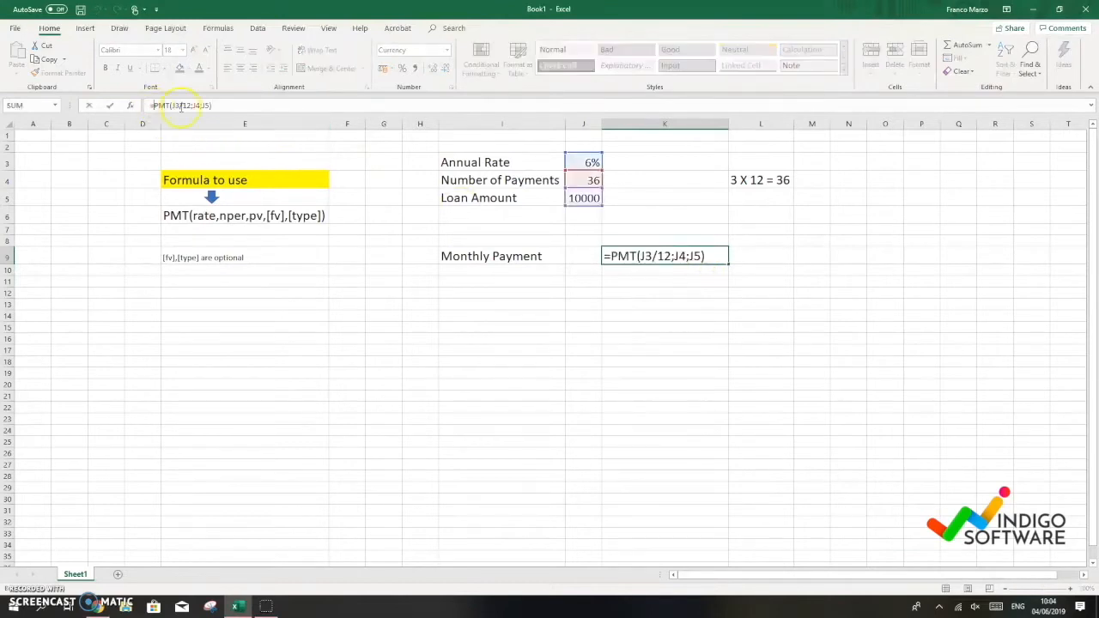
{"action": "type", "text": "-"}
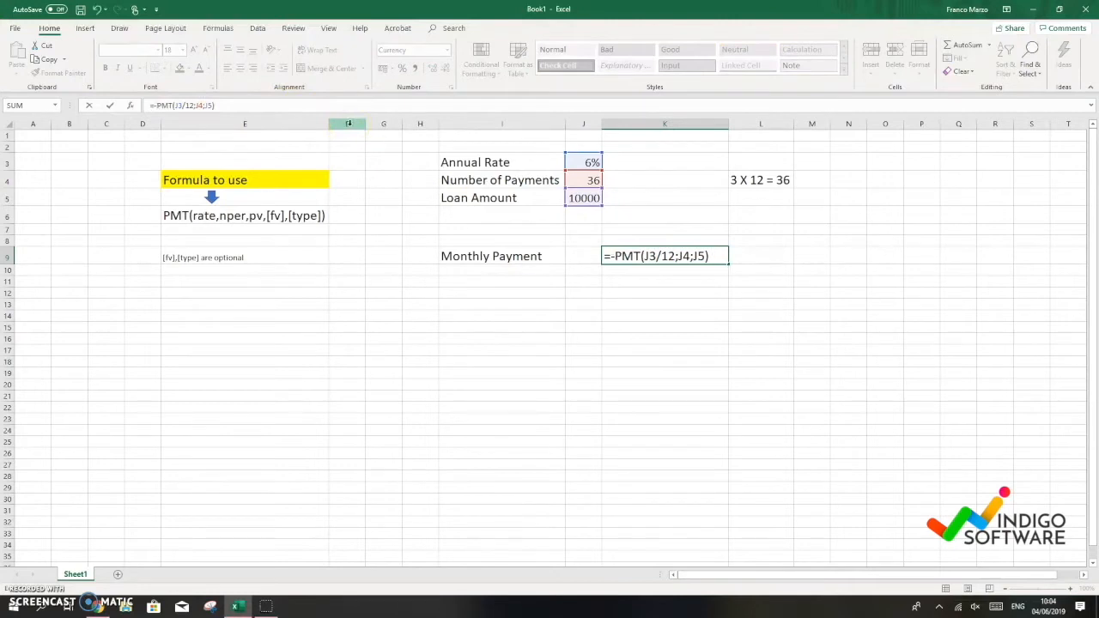
{"action": "key", "text": "Return"}
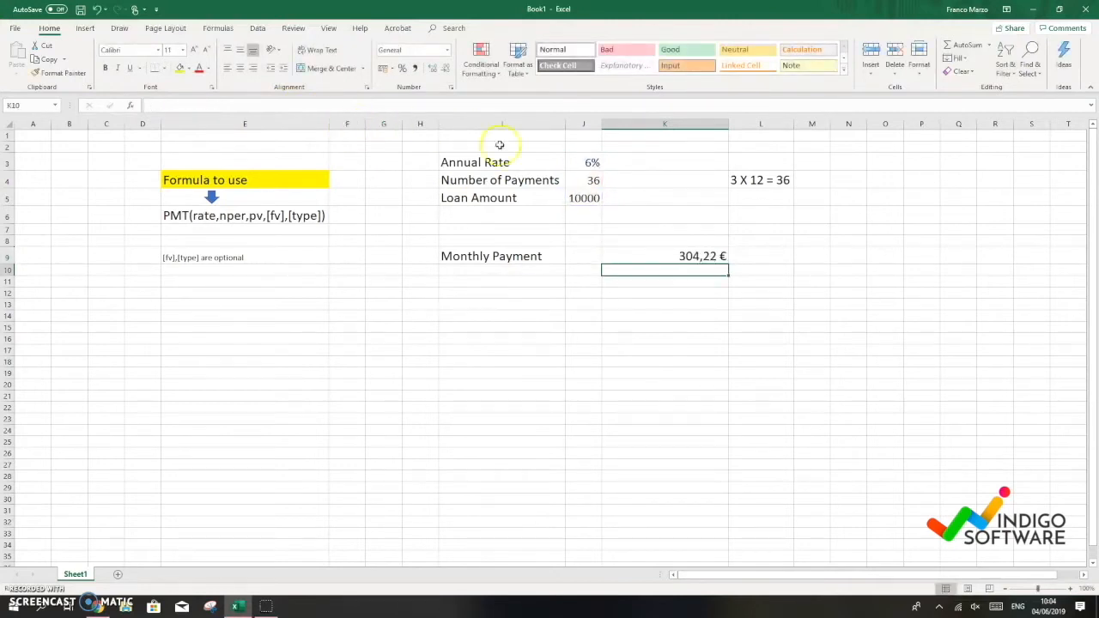
{"action": "left_click", "coordinate": [642, 256]}
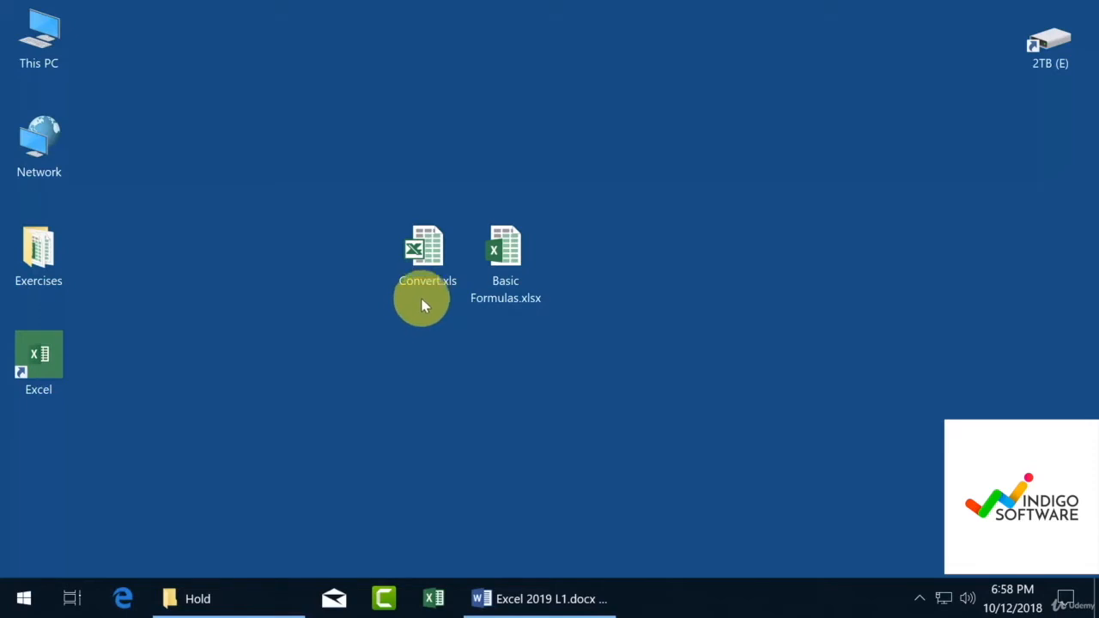
Step: Check the file types of Convert.xls and Basic Formulas.xlsx on the desktop, and open Convert.xls in Excel
{"action": "mouse_move", "coordinate": [427, 273]}
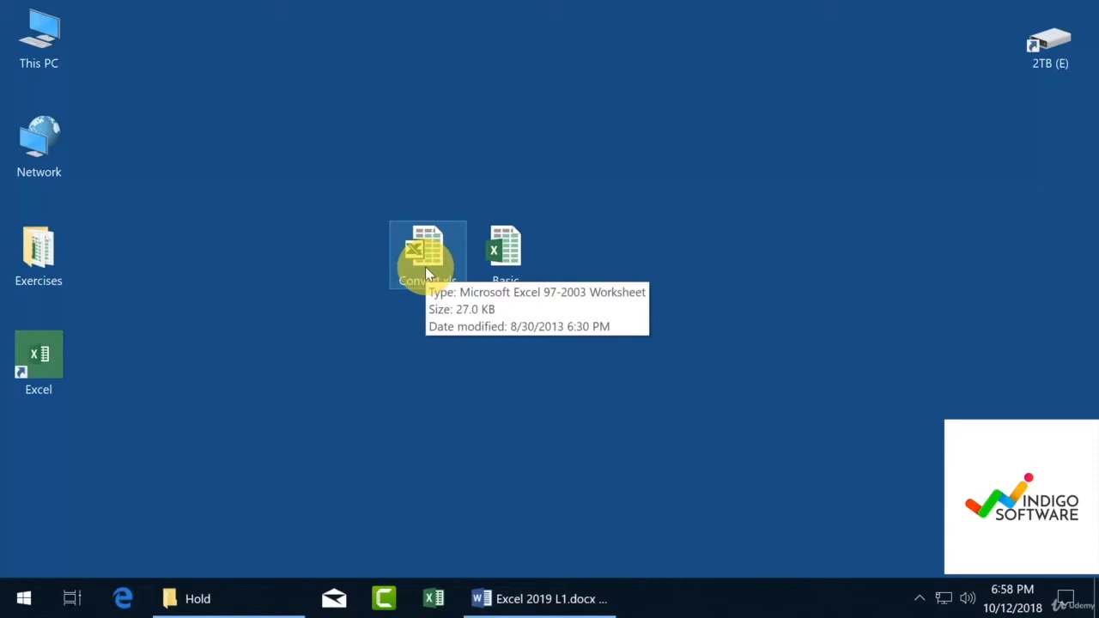
{"action": "left_click", "coordinate": [505, 257]}
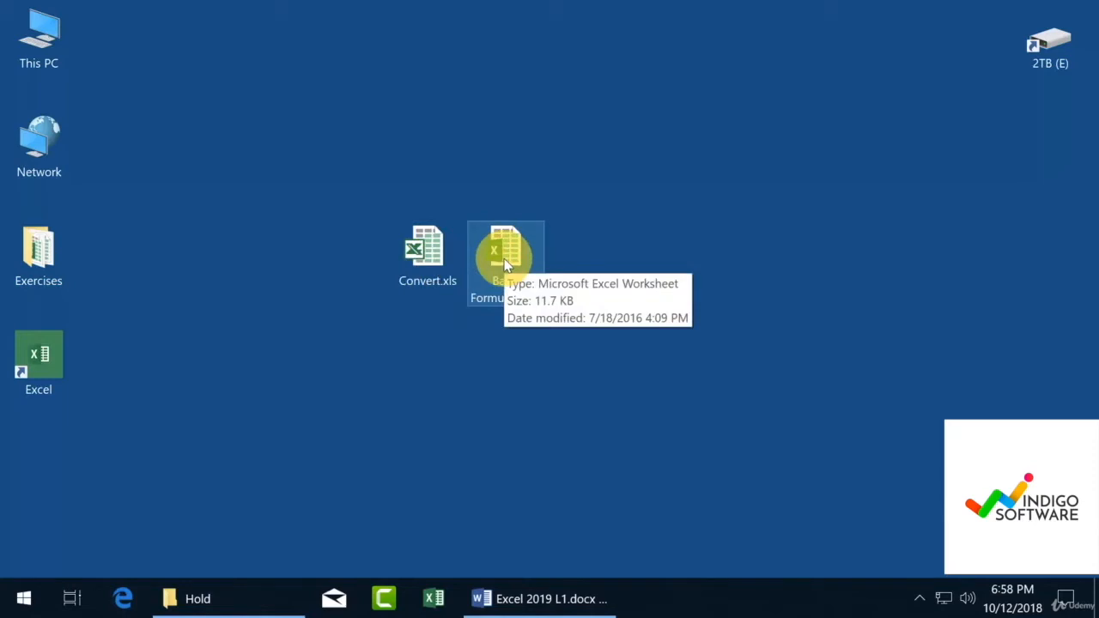
{"action": "left_click", "coordinate": [494, 323]}
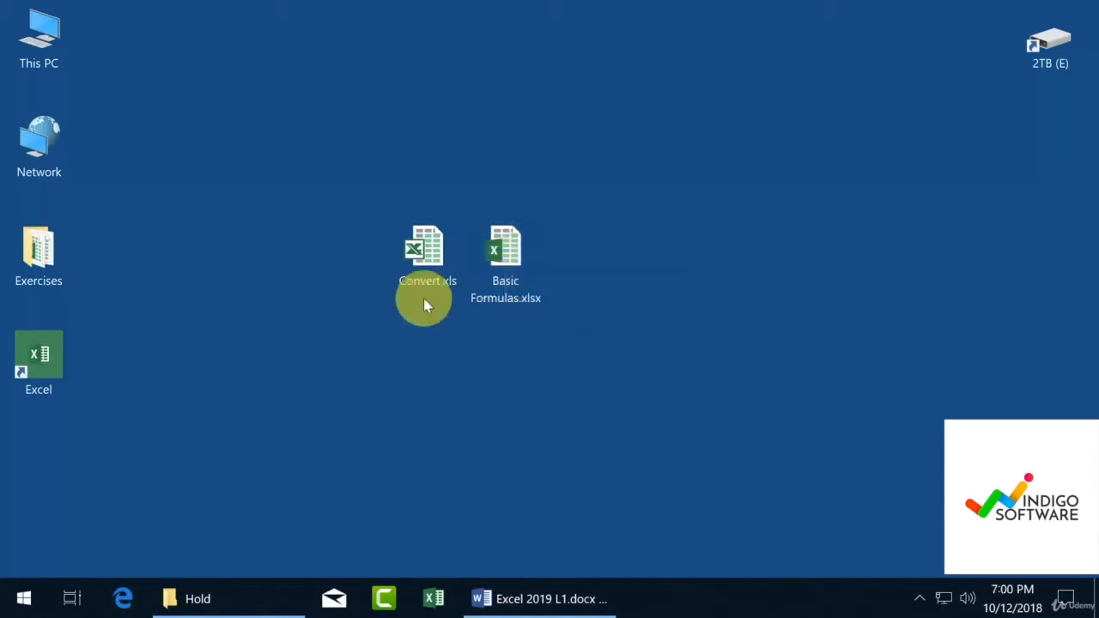
{"action": "double_click", "coordinate": [422, 256]}
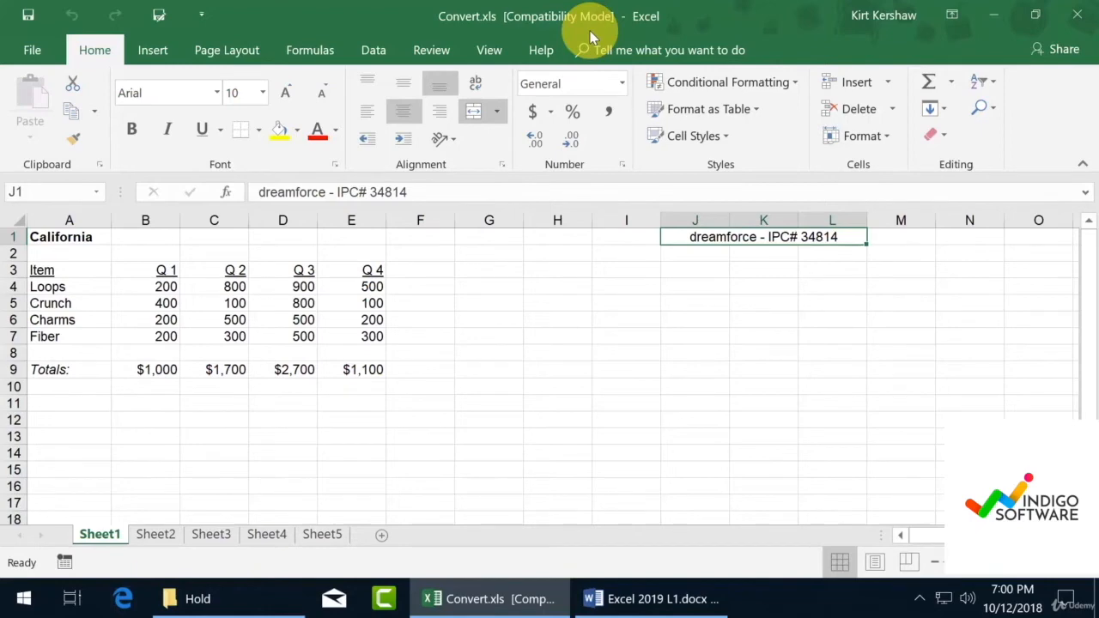
Step: Convert the workbook from compatibility mode to the current Excel file format, and close and reopen it
{"action": "left_click", "coordinate": [39, 53]}
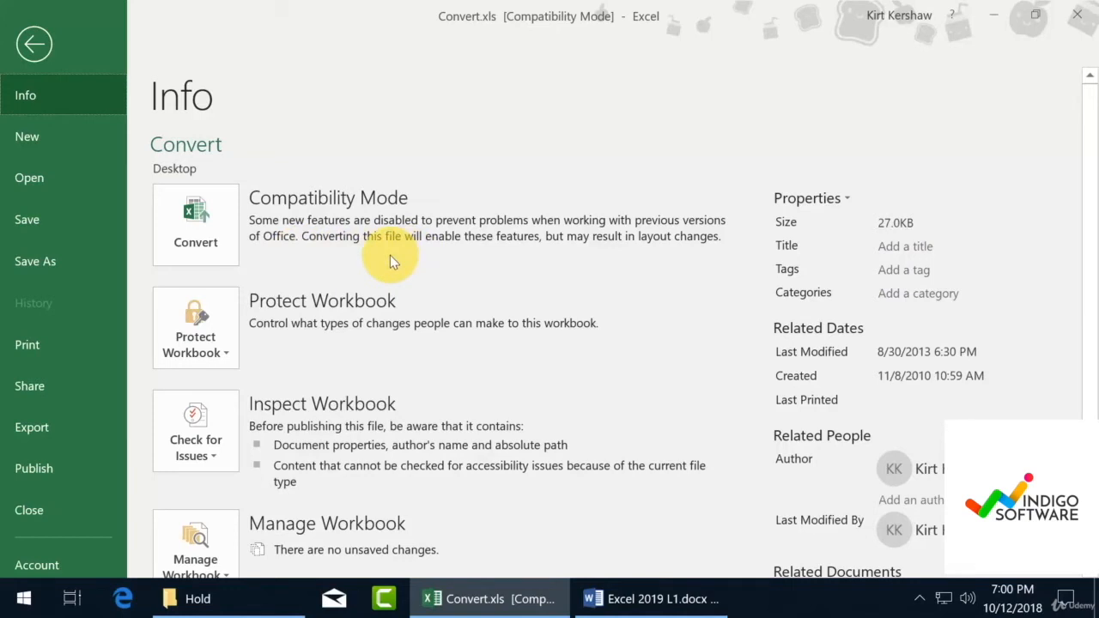
{"action": "left_click", "coordinate": [203, 216]}
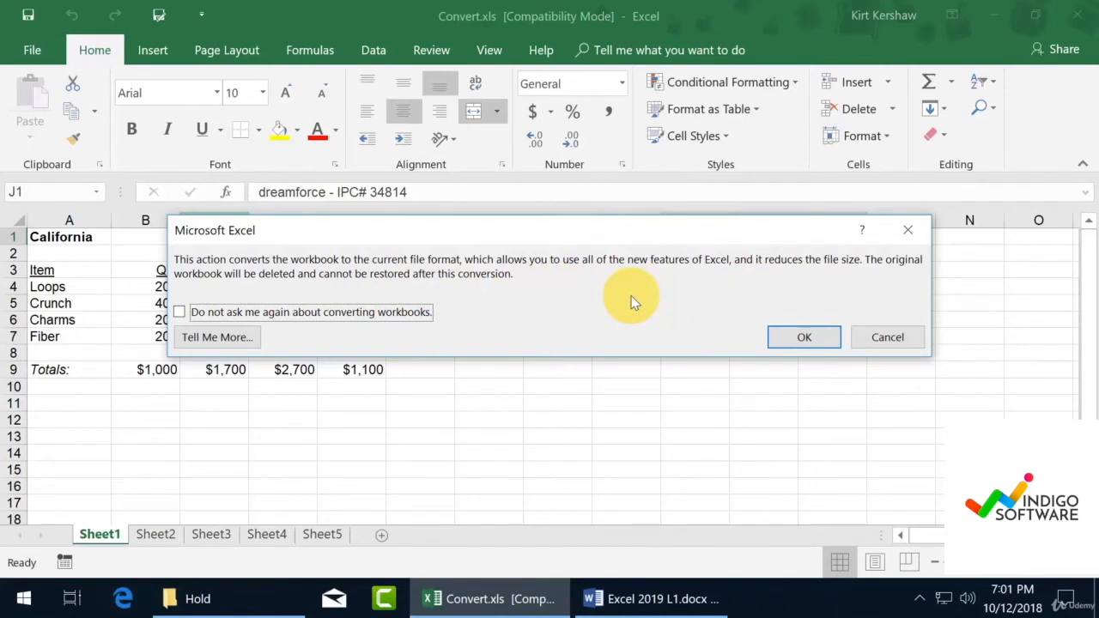
{"action": "left_click", "coordinate": [794, 342]}
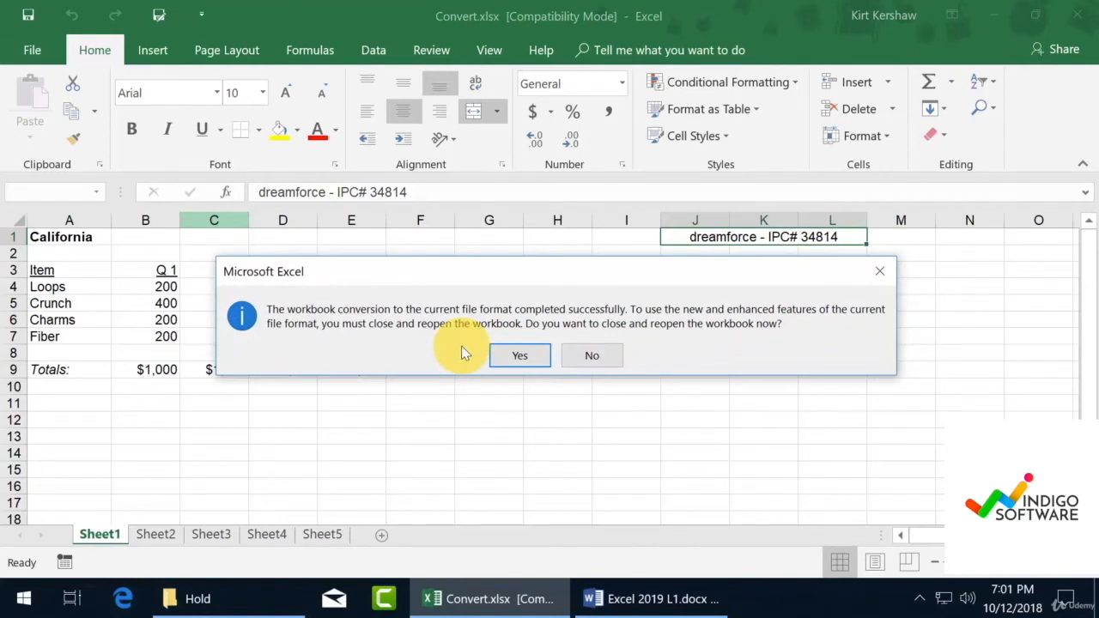
{"action": "left_click", "coordinate": [521, 357]}
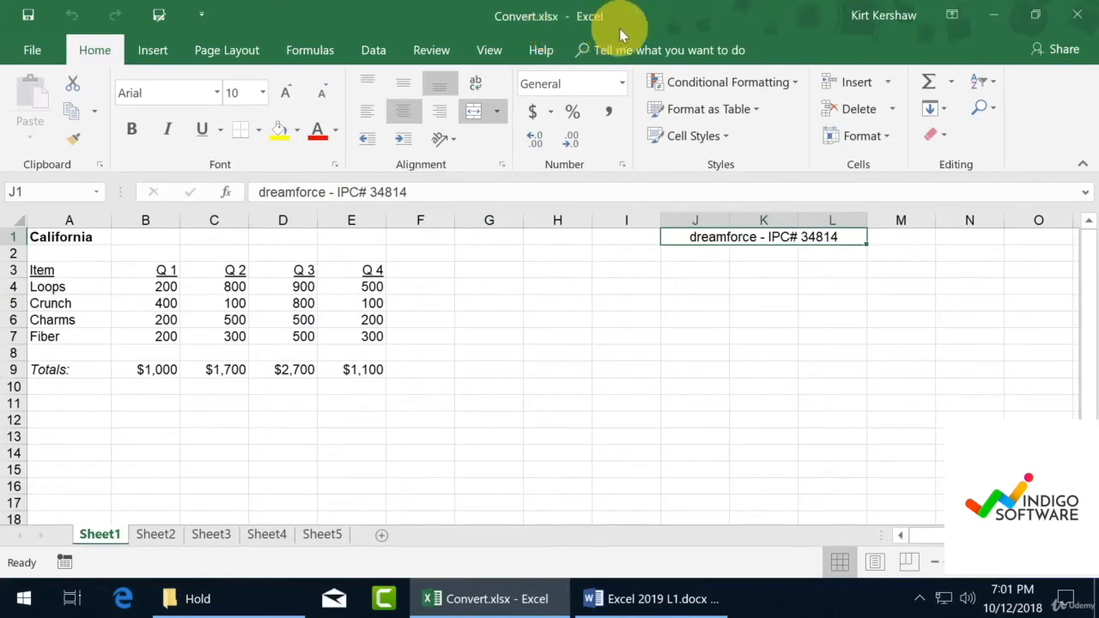
Step: Close the converted workbook and move the Convert.xlsx icon beside Basic Formulas.xlsx on the desktop
{"action": "left_click", "coordinate": [1077, 15]}
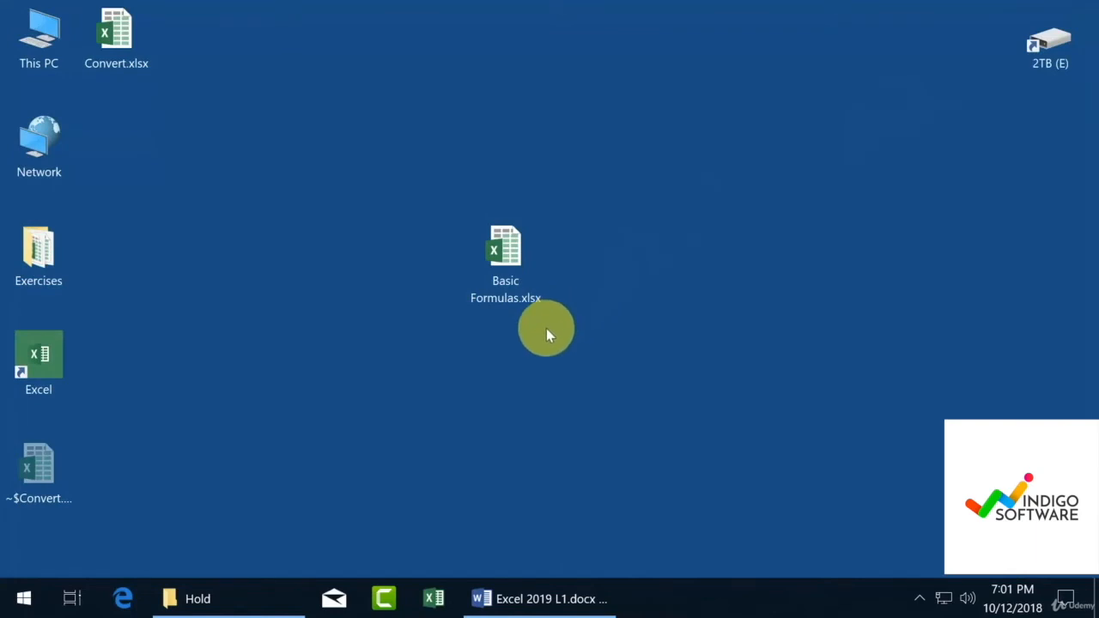
{"action": "left_click_drag", "start_coordinate": [121, 35], "coordinate": [435, 264]}
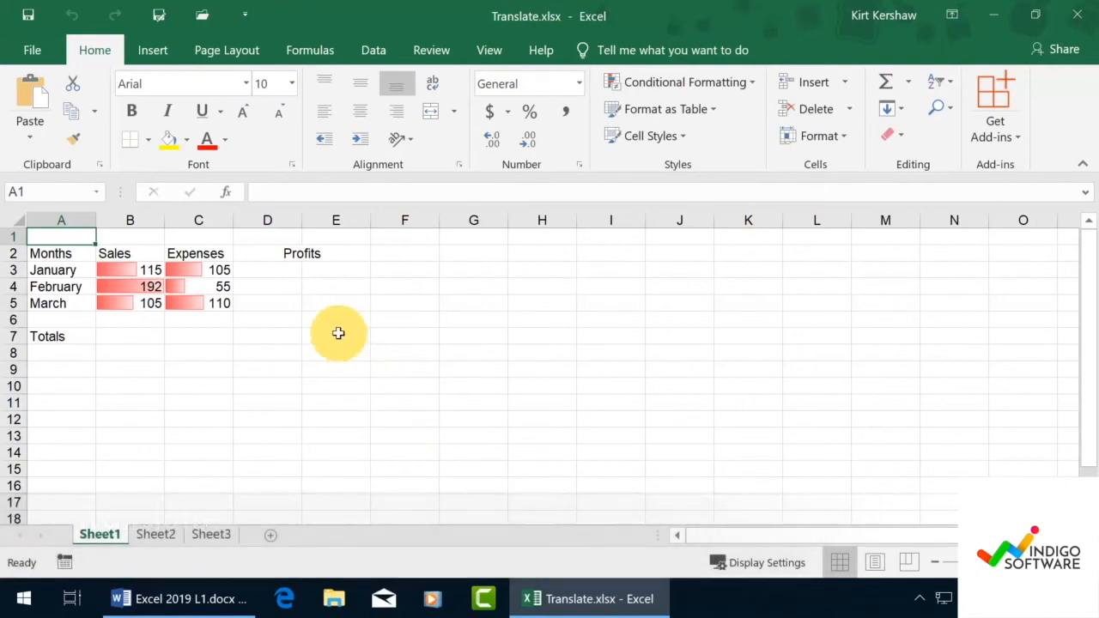
Step: Translate the Profits heading in D2 into German with the Translator
{"action": "left_click", "coordinate": [328, 254]}
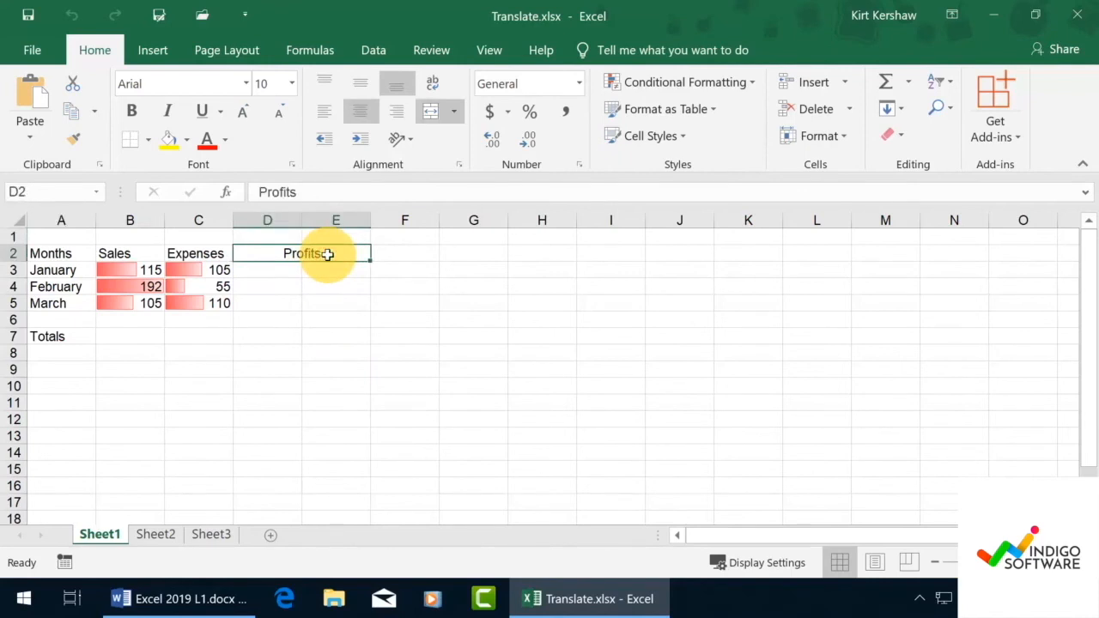
{"action": "left_click", "coordinate": [432, 50]}
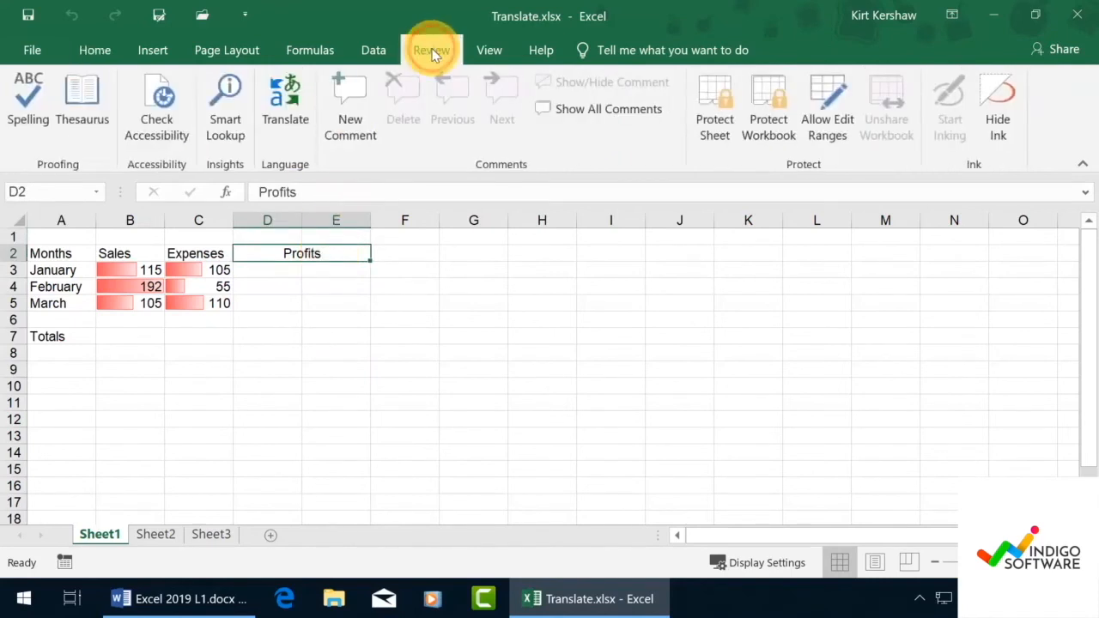
{"action": "left_click", "coordinate": [288, 114]}
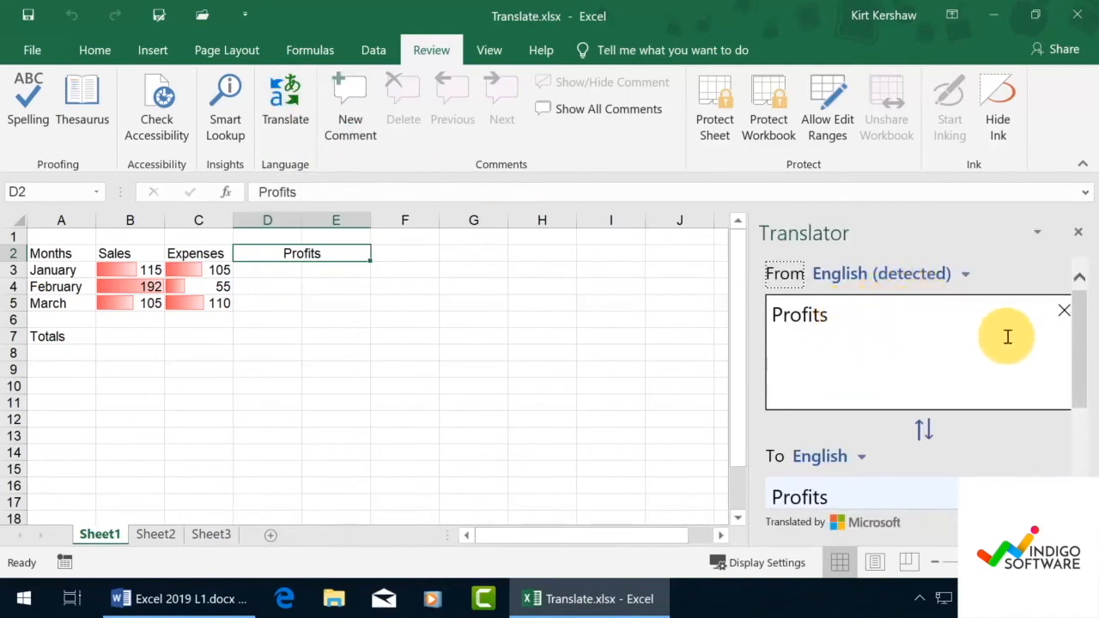
{"action": "left_click_drag", "start_coordinate": [1082, 371], "coordinate": [1083, 417]}
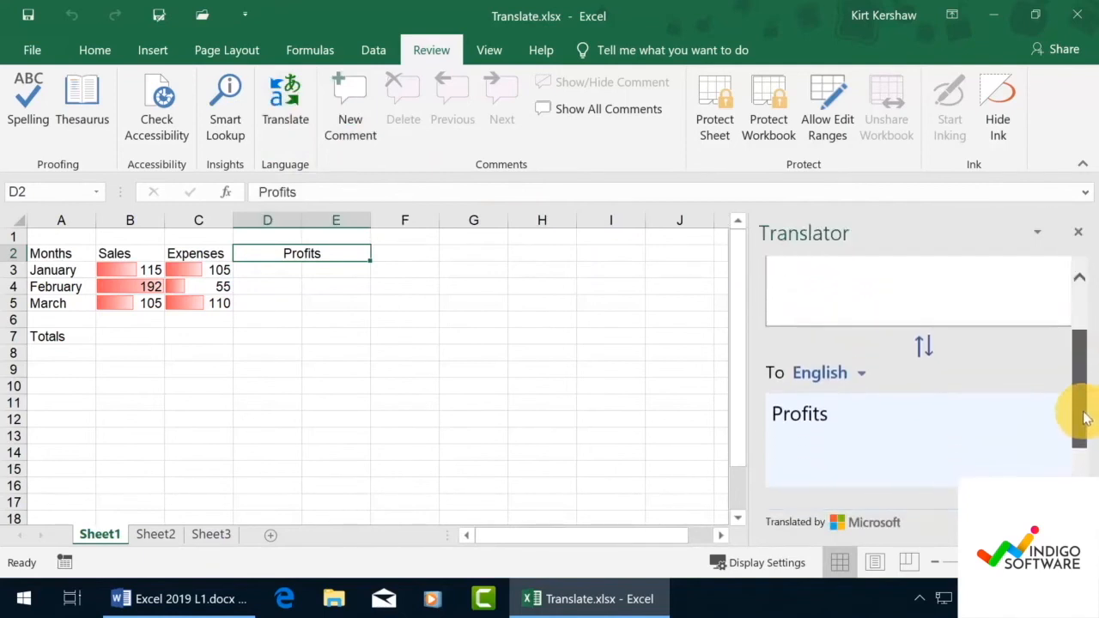
{"action": "left_click", "coordinate": [862, 376]}
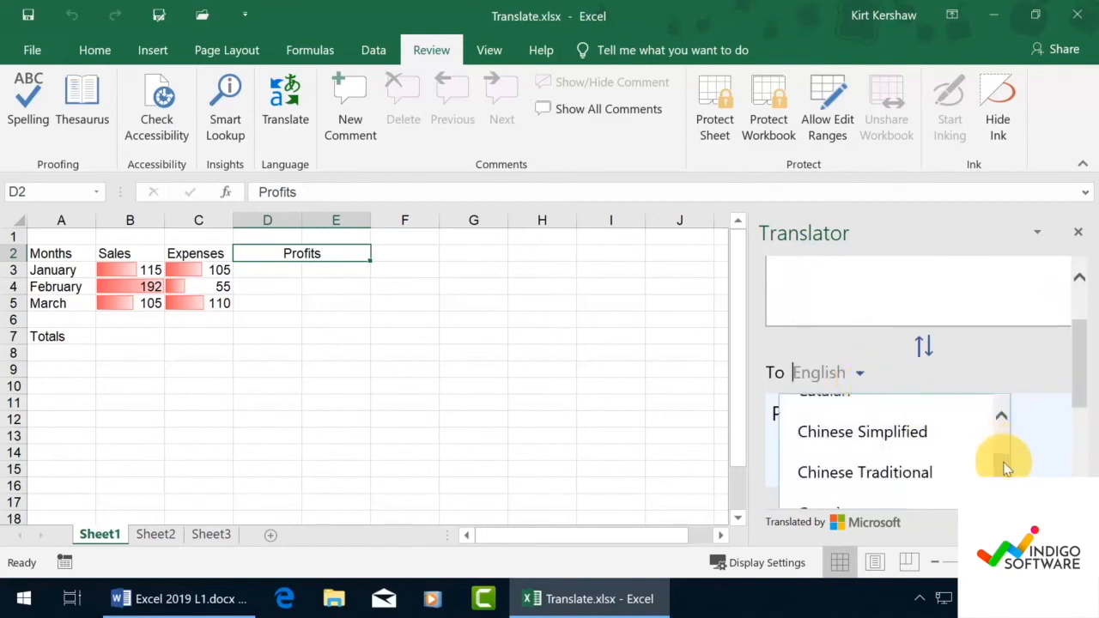
{"action": "left_click_drag", "start_coordinate": [1003, 463], "coordinate": [1001, 483]}
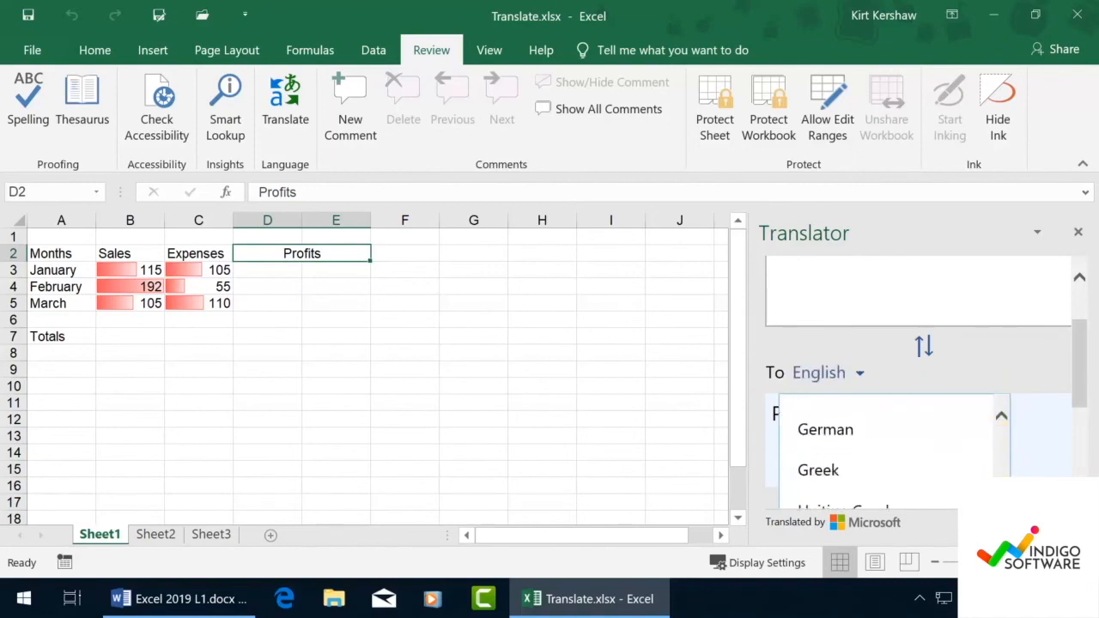
{"action": "left_click", "coordinate": [837, 433]}
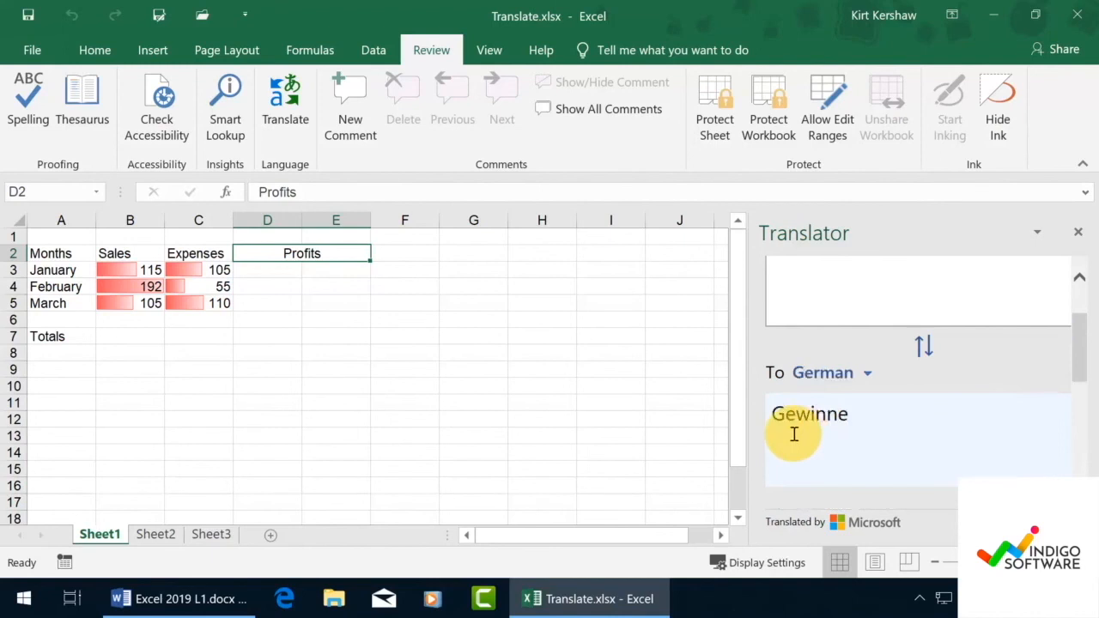
Step: Swap the translation direction to German to English, and swap it back to English to German
{"action": "left_click_drag", "start_coordinate": [1071, 363], "coordinate": [1080, 357]}
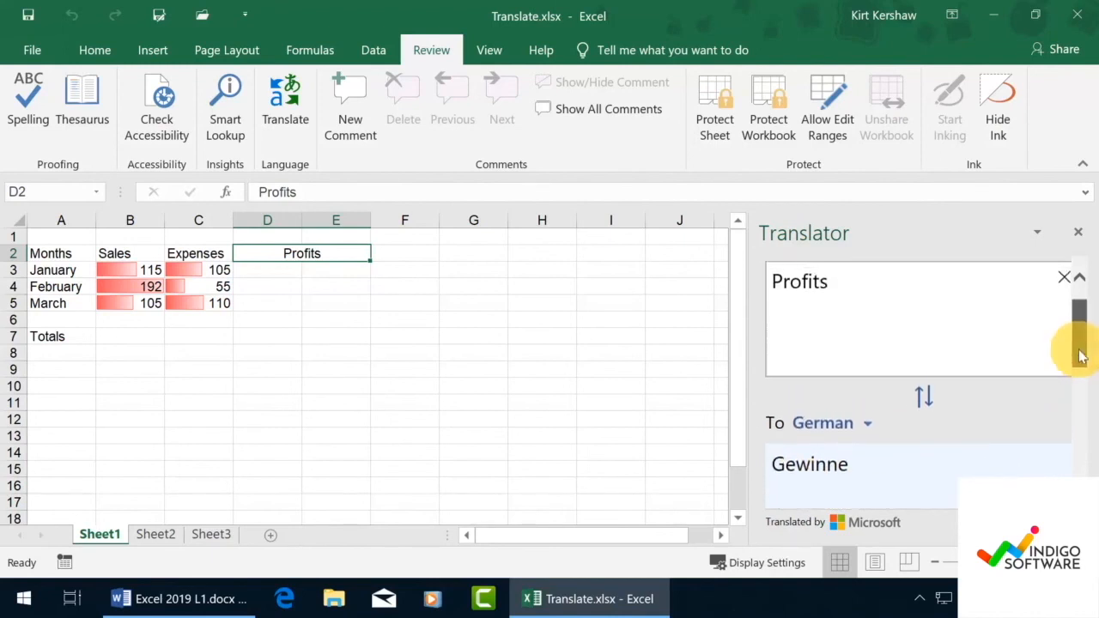
{"action": "left_click", "coordinate": [925, 398]}
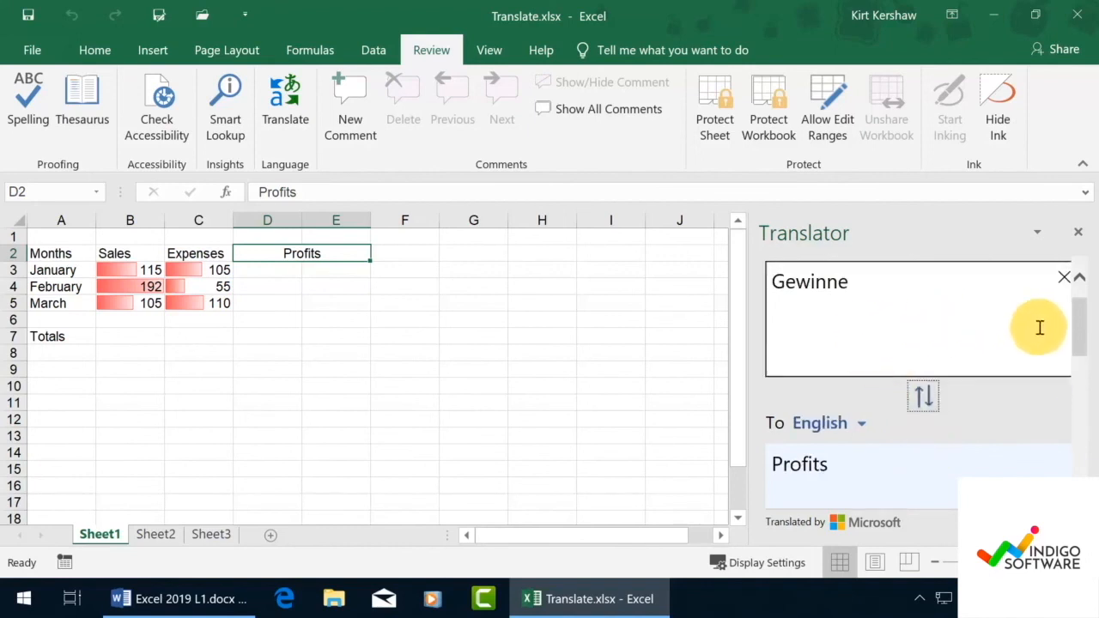
{"action": "left_click", "coordinate": [1081, 321]}
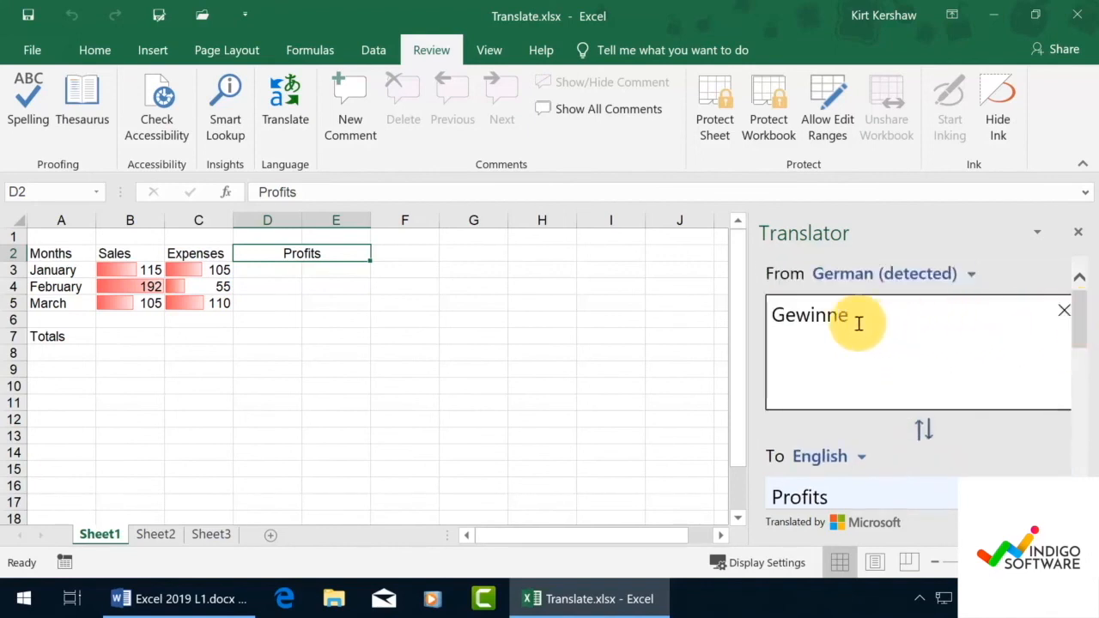
{"action": "left_click_drag", "start_coordinate": [1081, 331], "coordinate": [984, 374]}
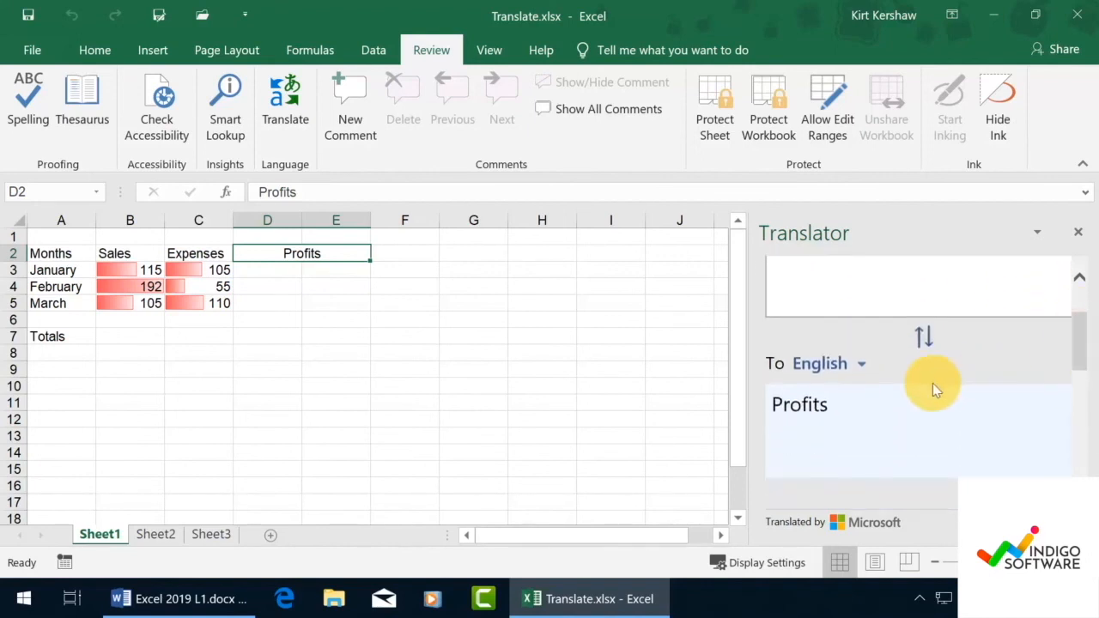
{"action": "left_click", "coordinate": [923, 336]}
{"action": "left_click_drag", "start_coordinate": [1080, 351], "coordinate": [1073, 331]}
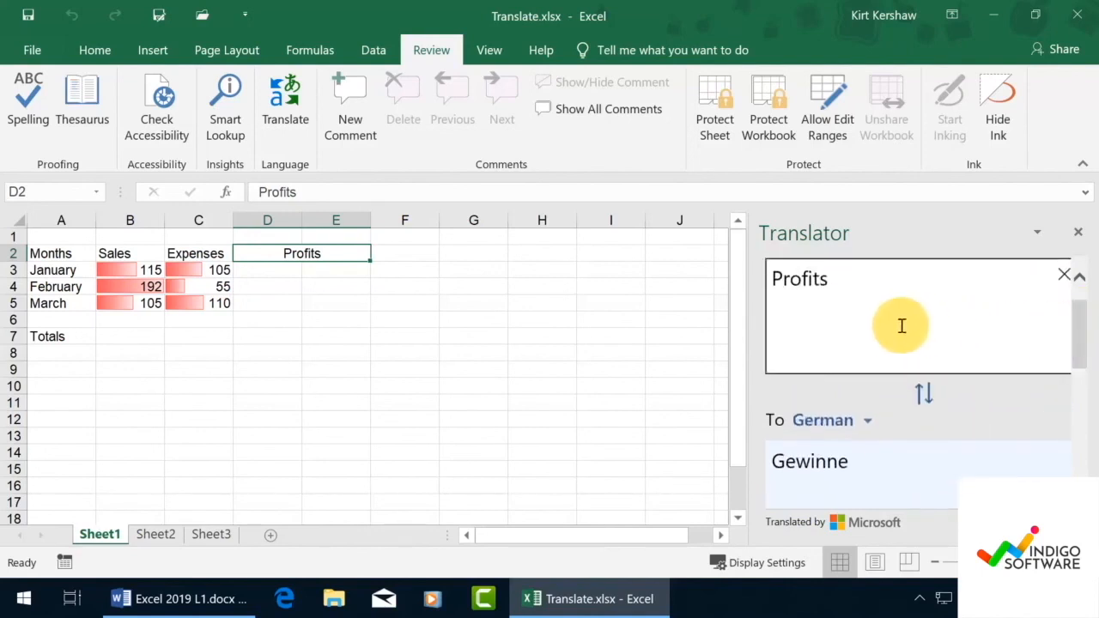
Step: Enter "Happy to be alive!" in cell D5 and view its German translation in the Translator
{"action": "left_click", "coordinate": [287, 306]}
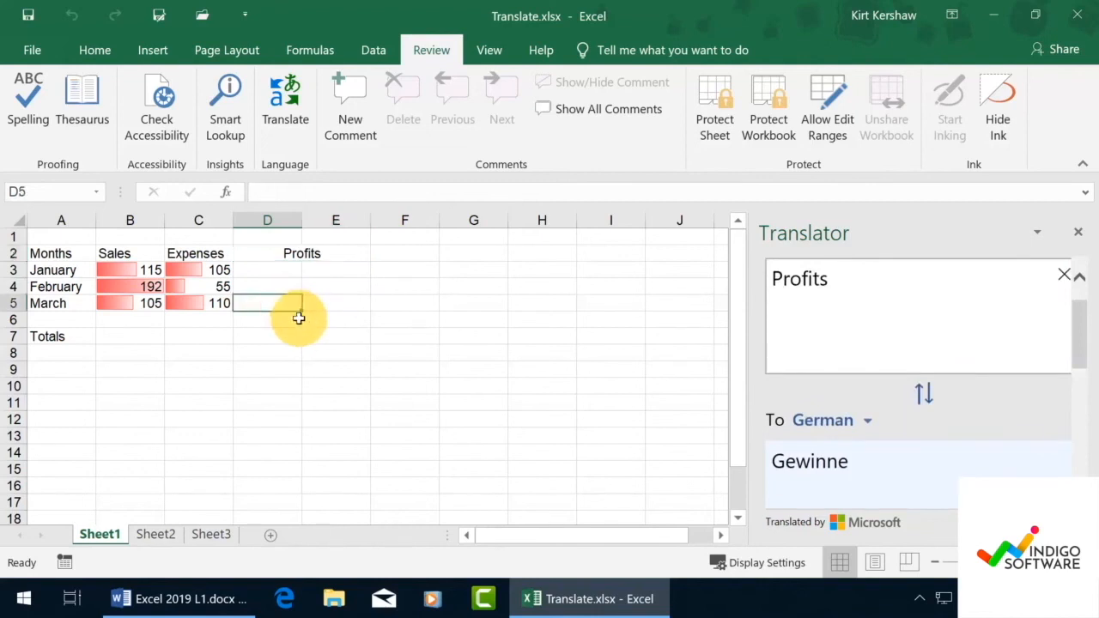
{"action": "type", "text": "Happy to be alive!"}
{"action": "key", "text": "Return"}
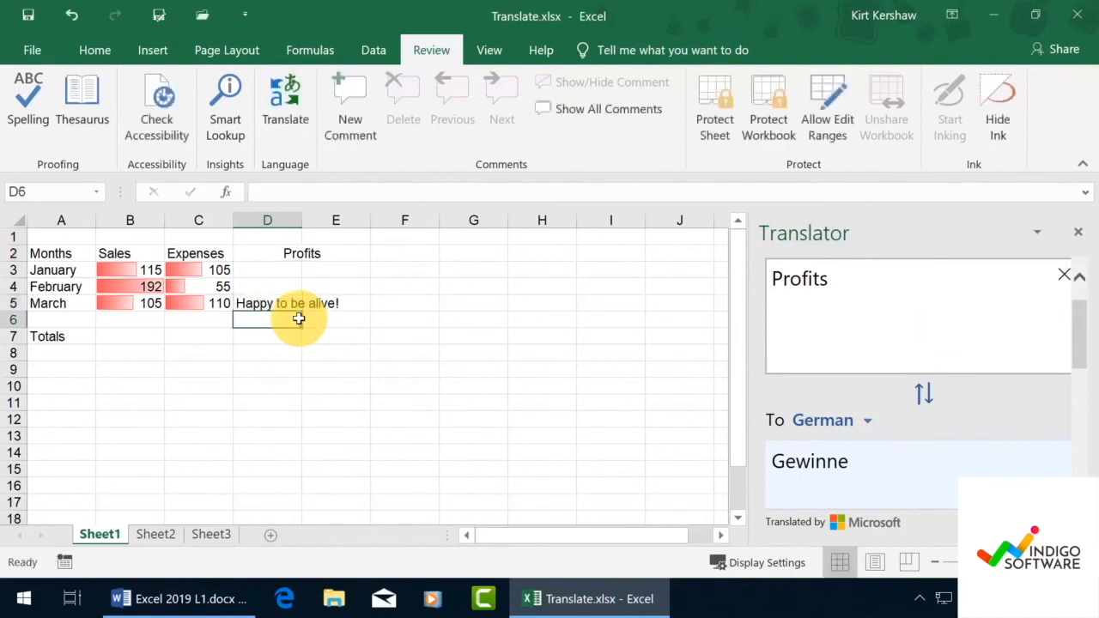
{"action": "left_click", "coordinate": [279, 304]}
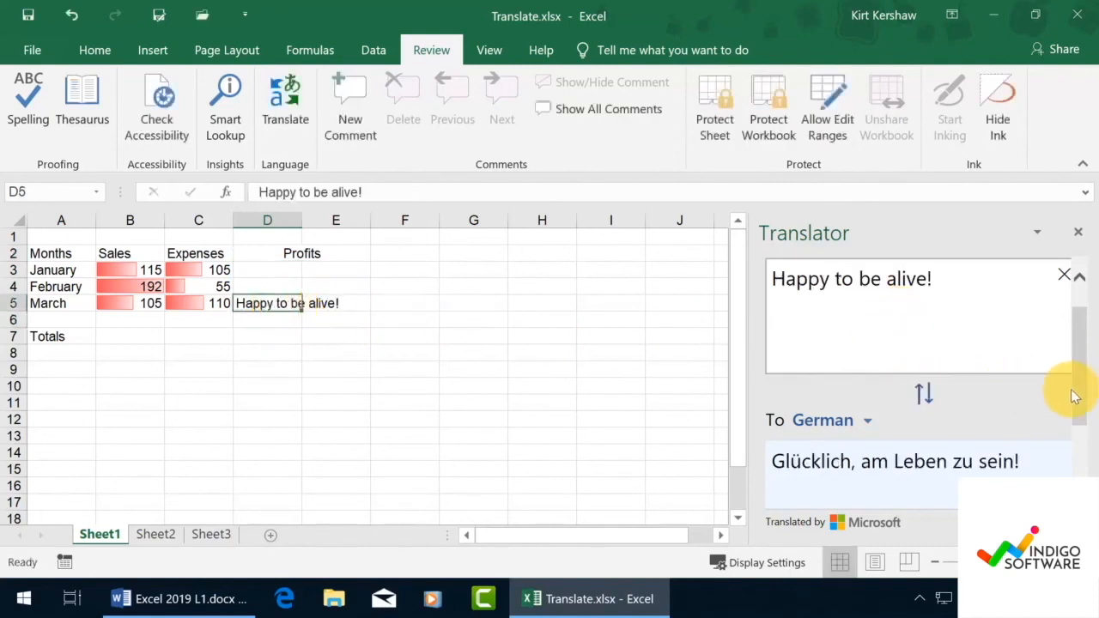
{"action": "left_click", "coordinate": [1081, 398]}
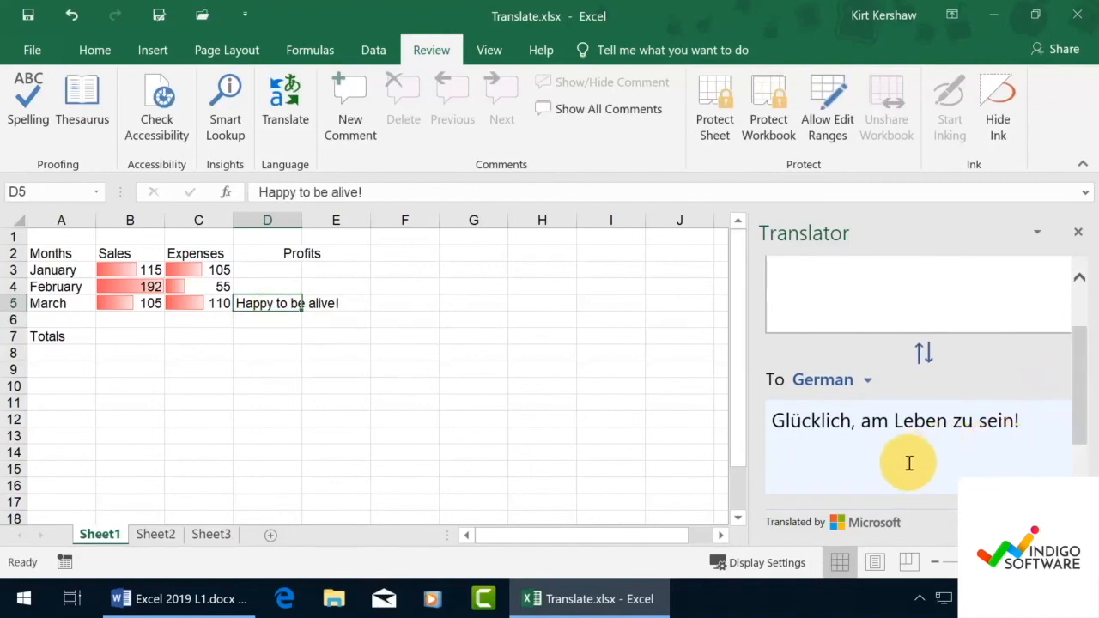